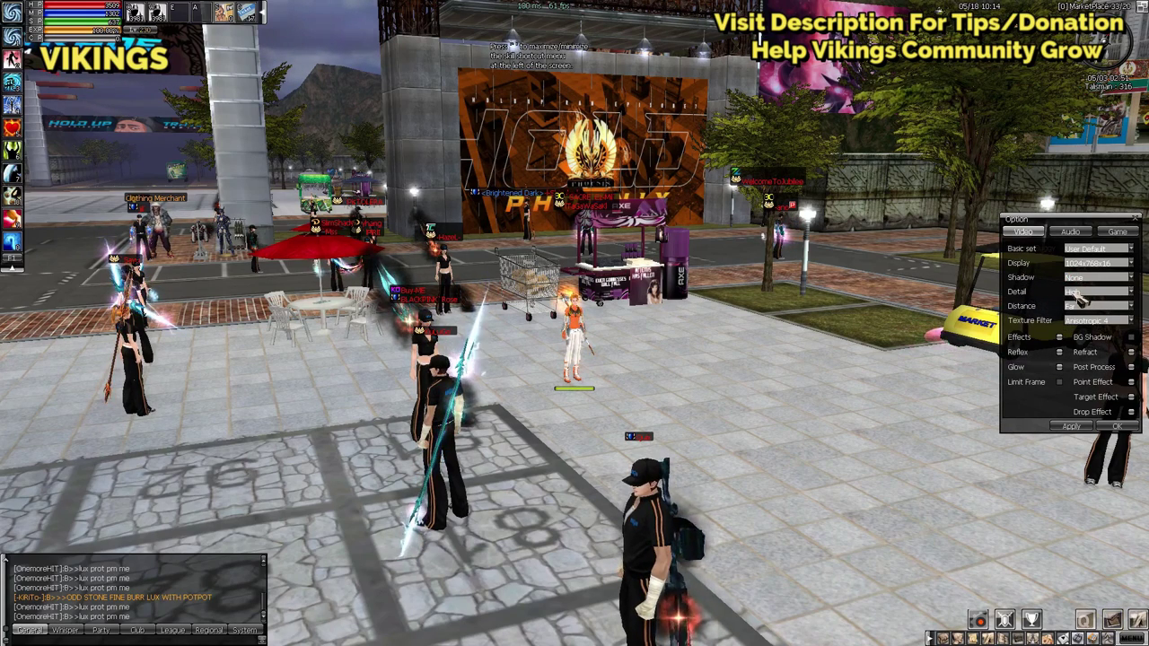
# Set the video detail to Low, turn off Effects, Reflex, Glow and Refract, and confirm the options.
pyautogui.click(1076, 296)
pyautogui.click(1077, 320)
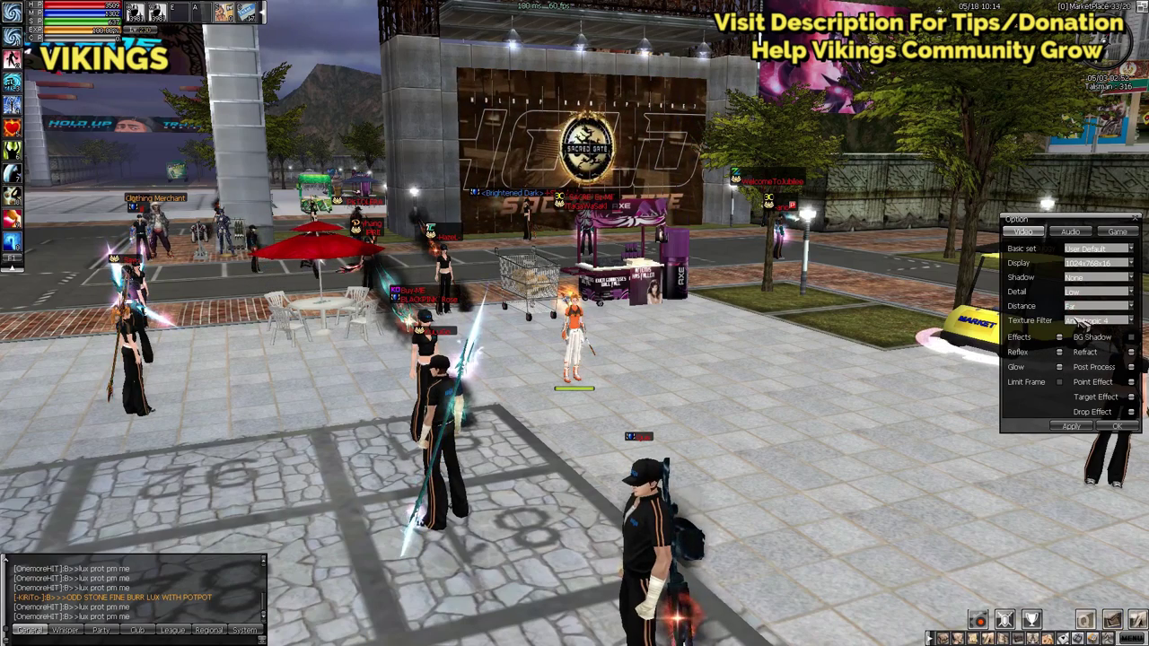
pyautogui.click(1060, 337)
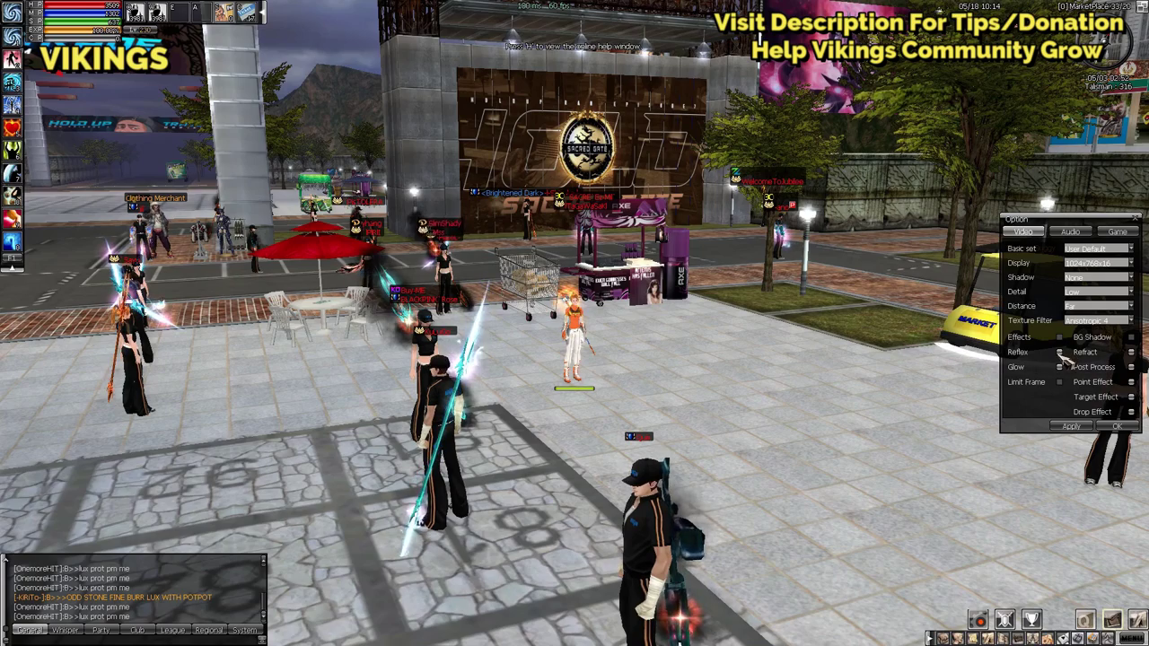
pyautogui.click(1060, 367)
pyautogui.click(1131, 354)
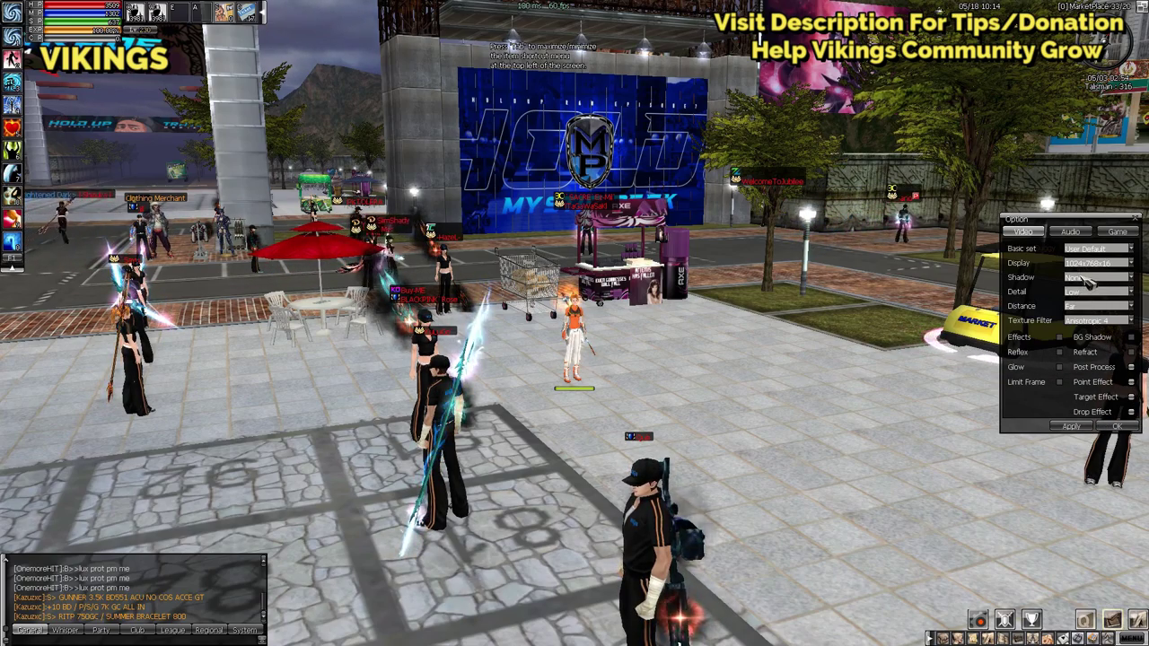
pyautogui.hotkey('alt', 'Return')
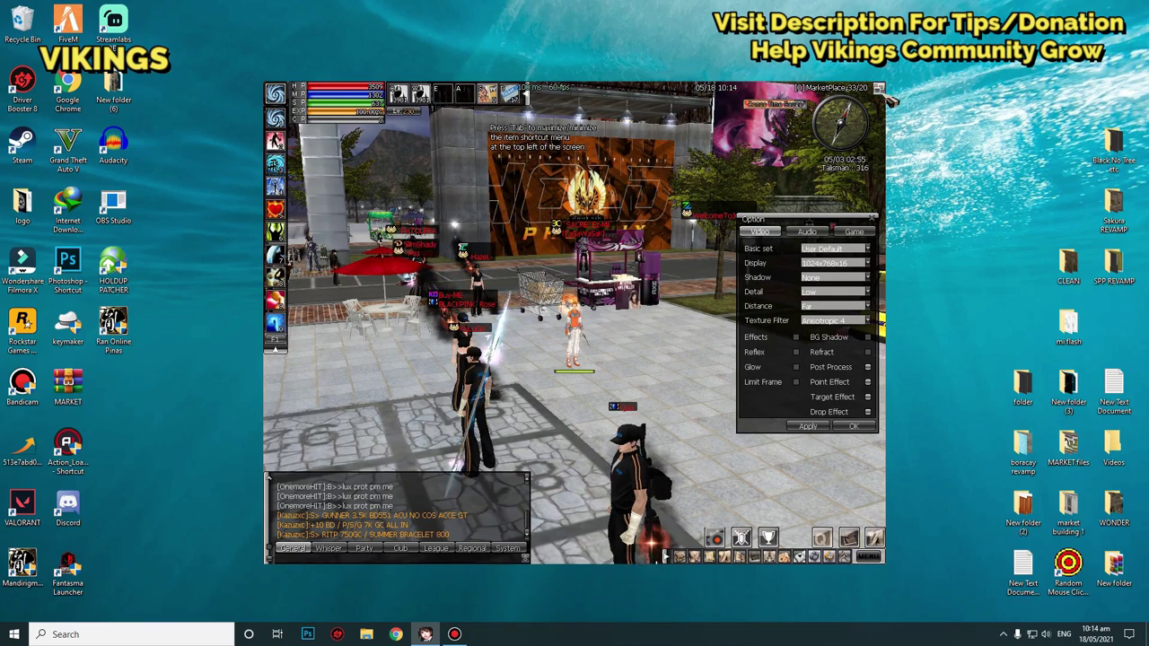
pyautogui.hotkey('alt', 'Return')
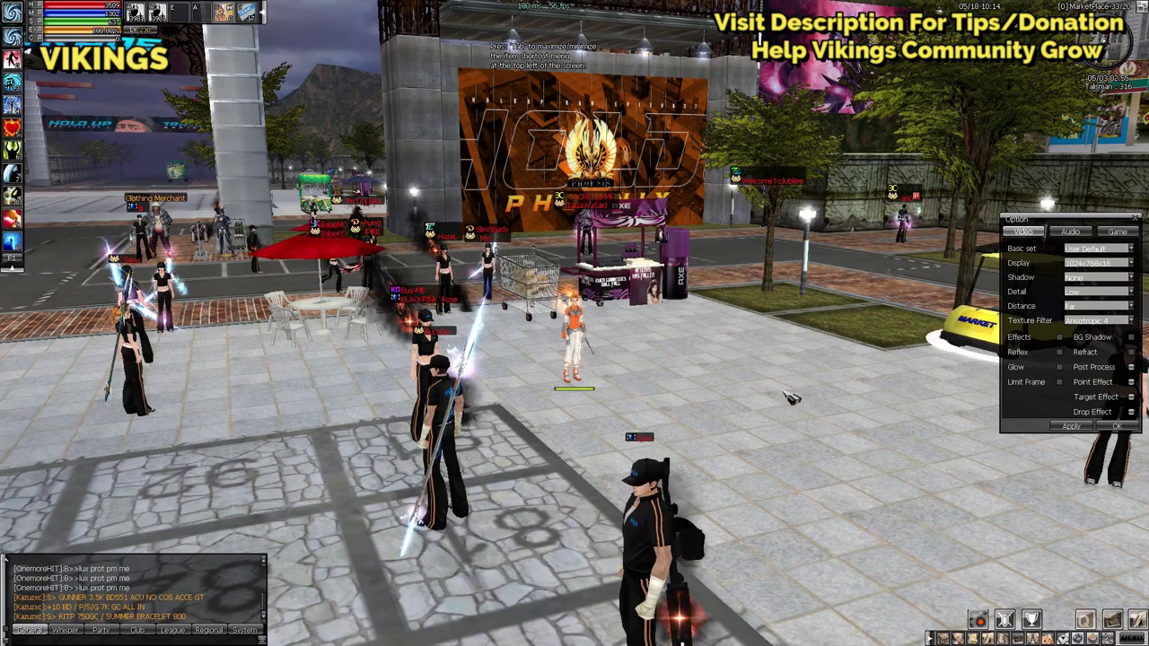
pyautogui.click(1121, 429)
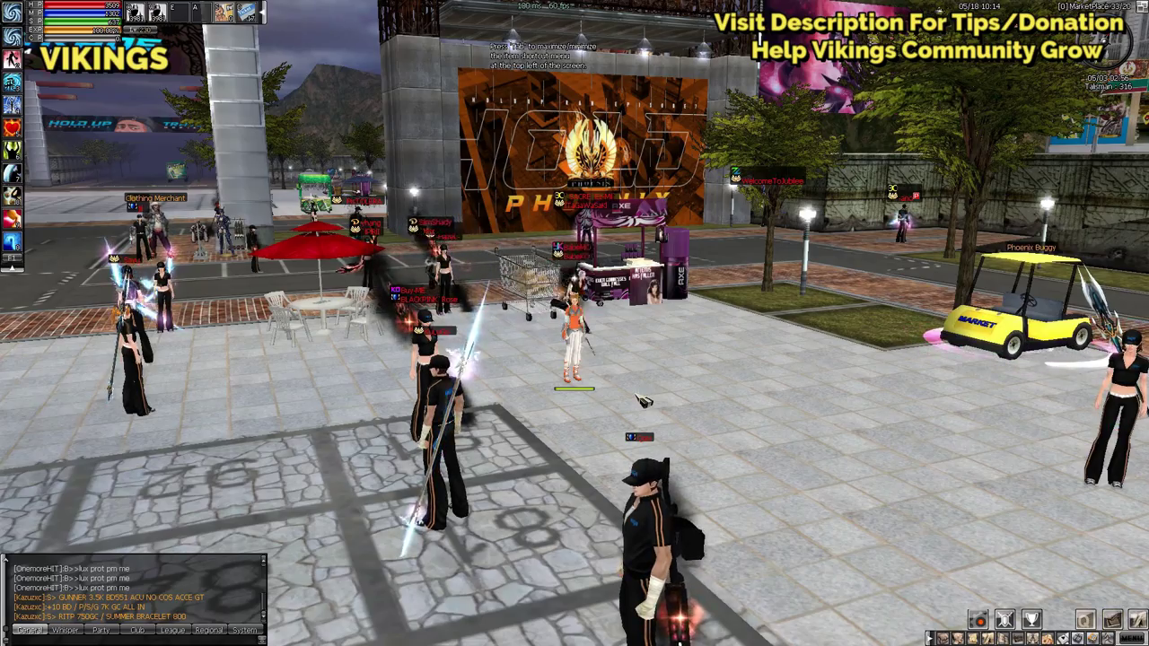
# Examine the marketplace scene and its graphics from several camera angles and distances.
pyautogui.press('Left')
pyautogui.press('Up')
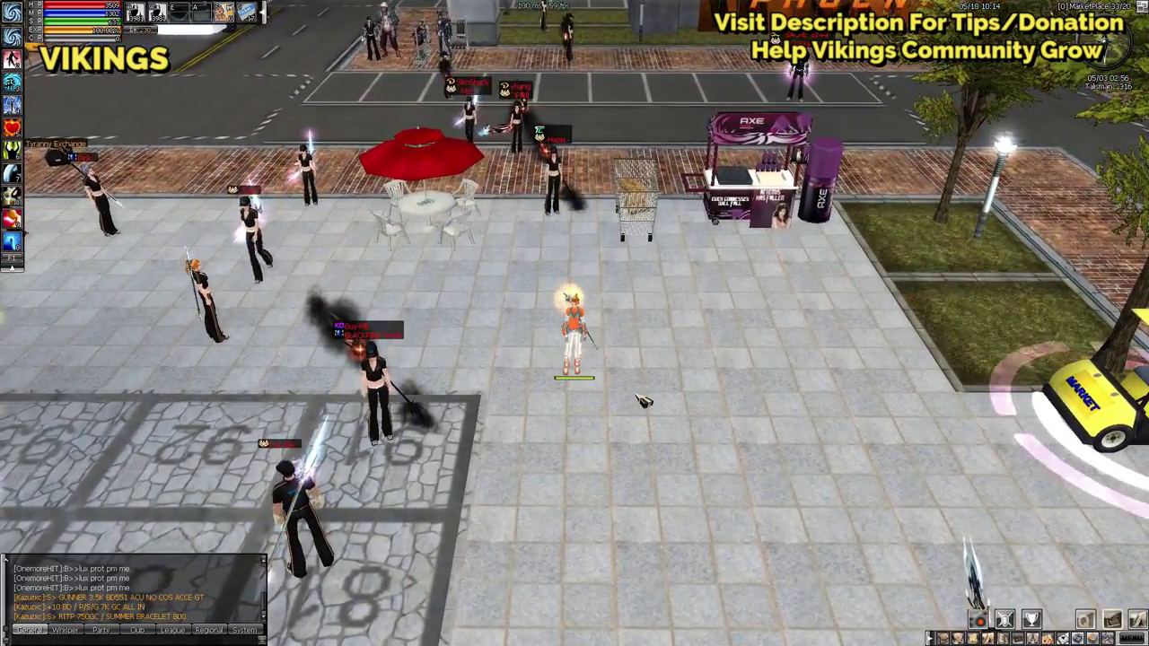
pyautogui.scroll(-2, 644, 400)
pyautogui.scroll(3, 642, 400)
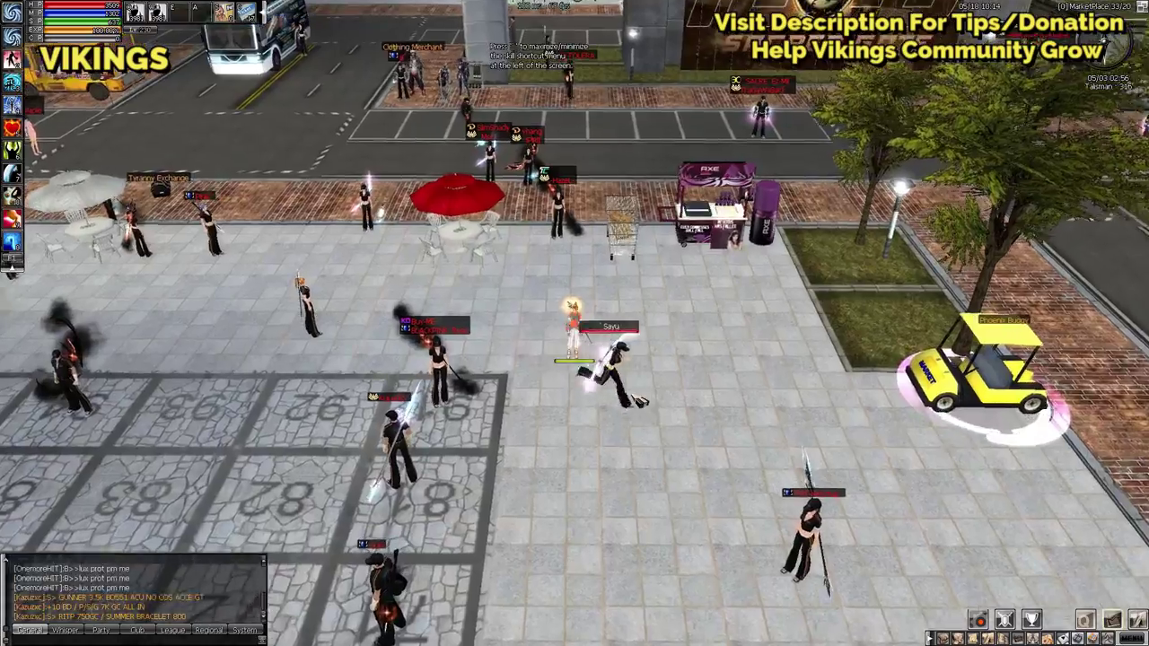
pyautogui.scroll(5, 639, 401)
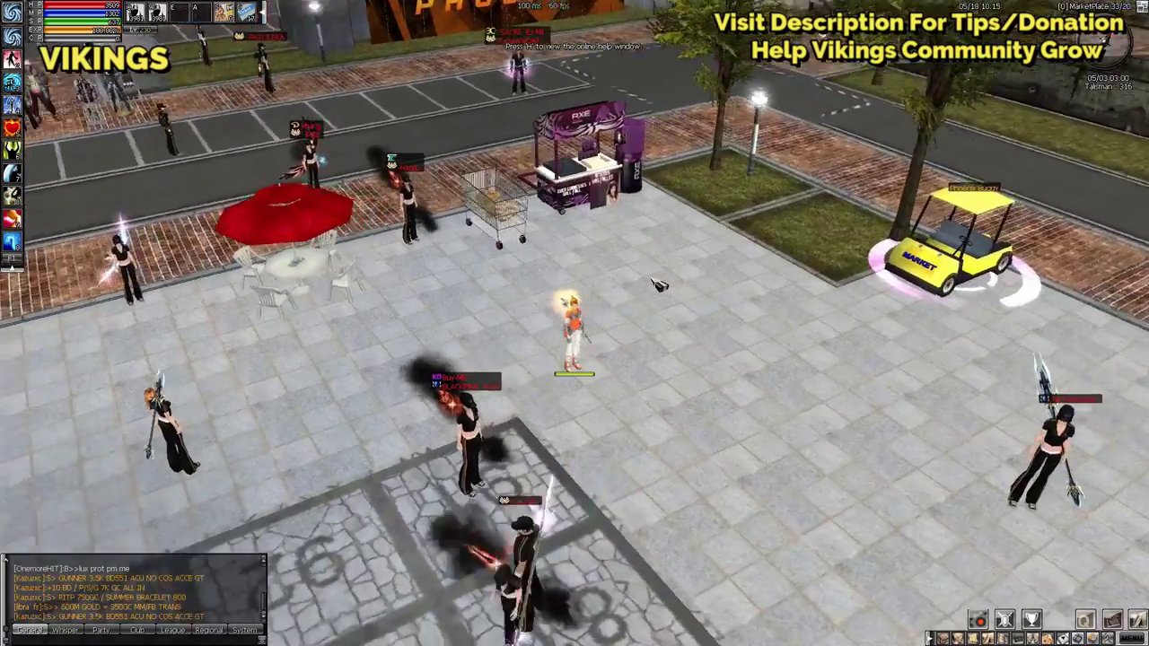
pyautogui.scroll(2, 649, 282)
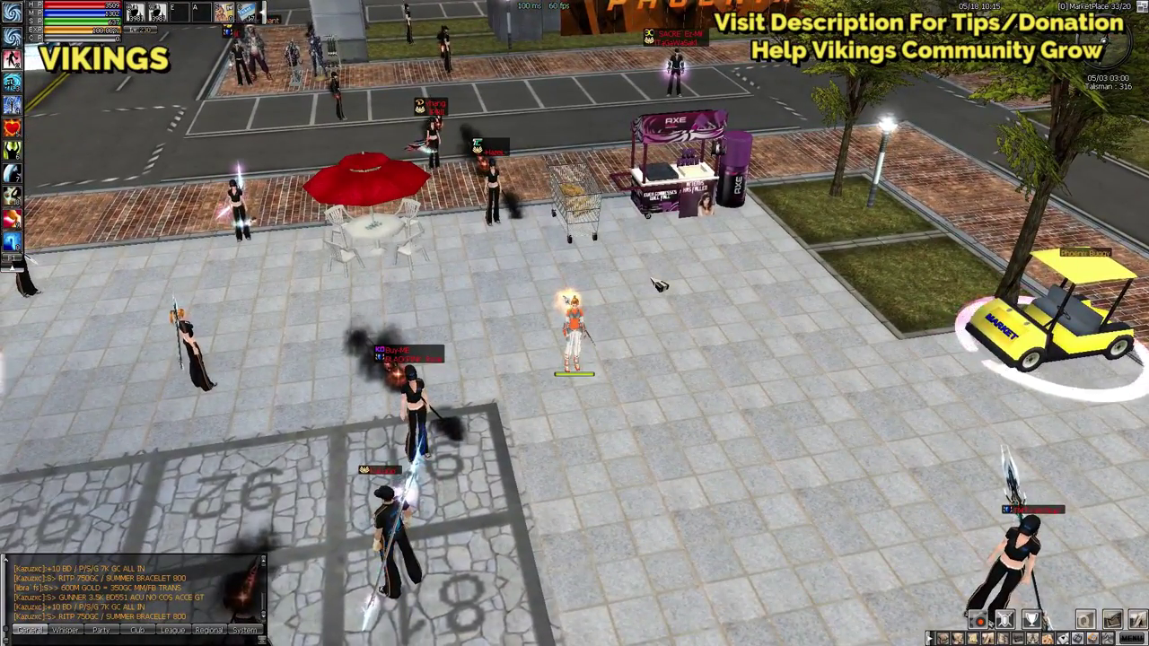
pyautogui.scroll(1, 660, 285)
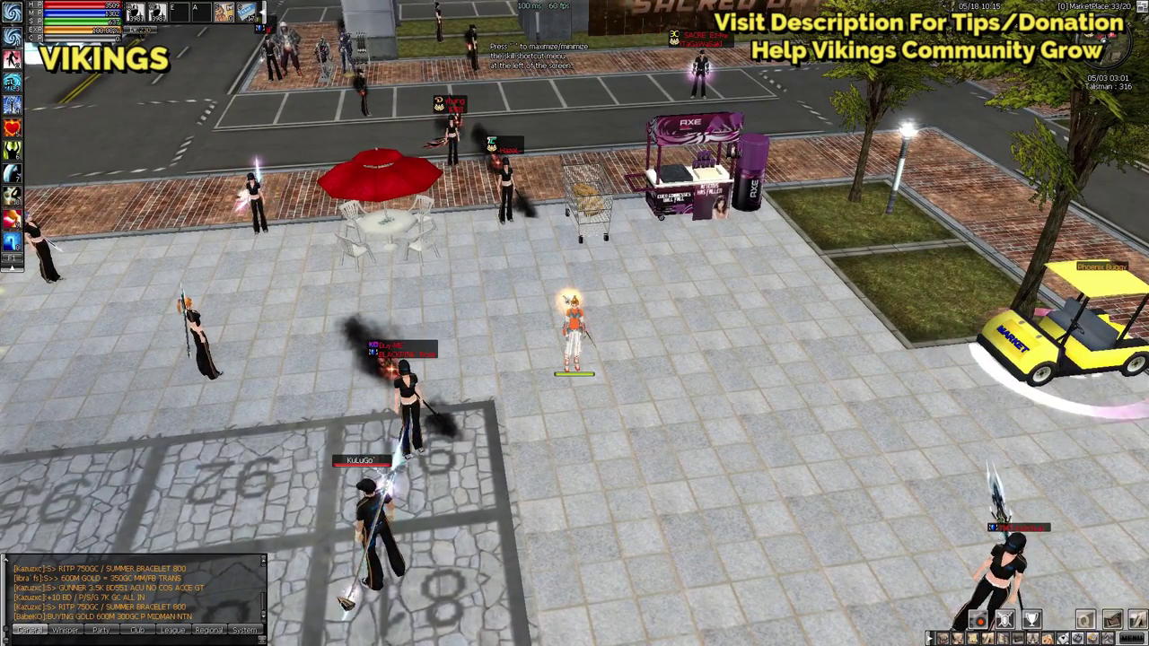
pyautogui.moveTo(466, 475); pyautogui.dragTo(567, 356)
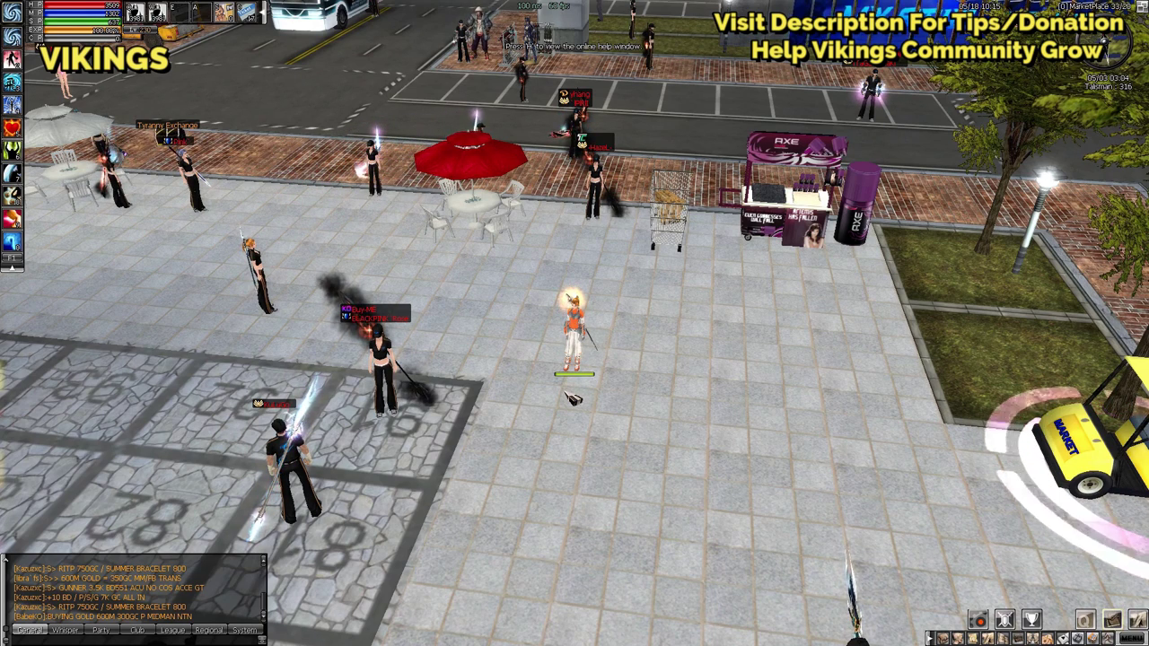
# Exit the game and open the file location of the HOLDUP PATCHER shortcut from the desktop.
pyautogui.hotkey('alt', 'F4')
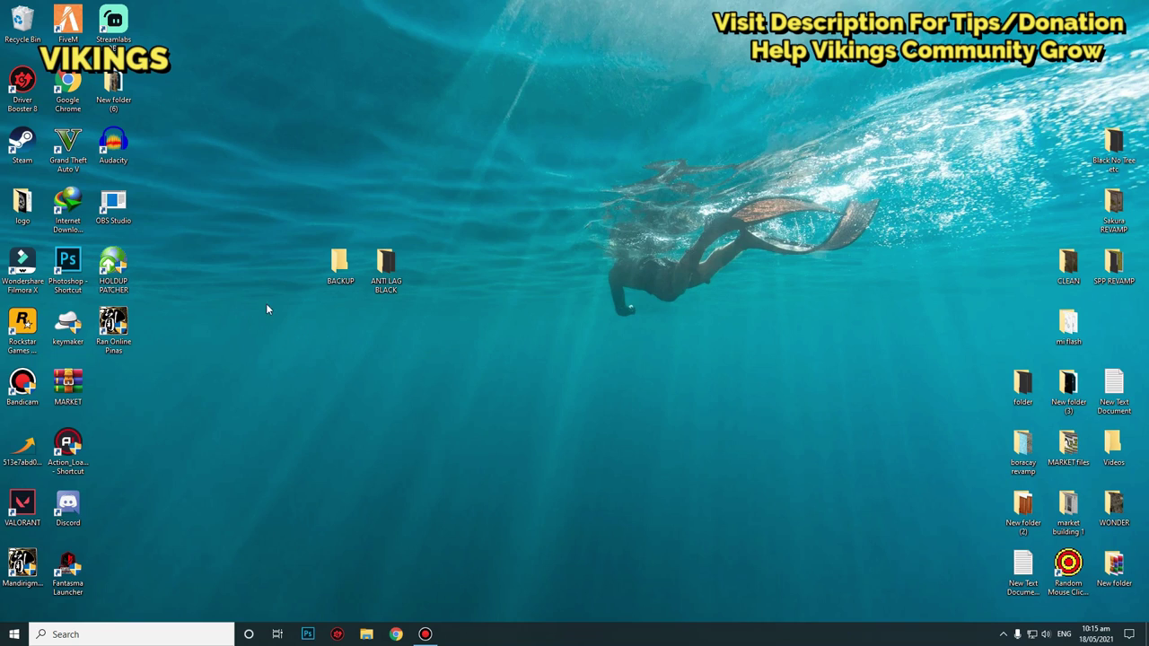
pyautogui.rightClick(119, 274)
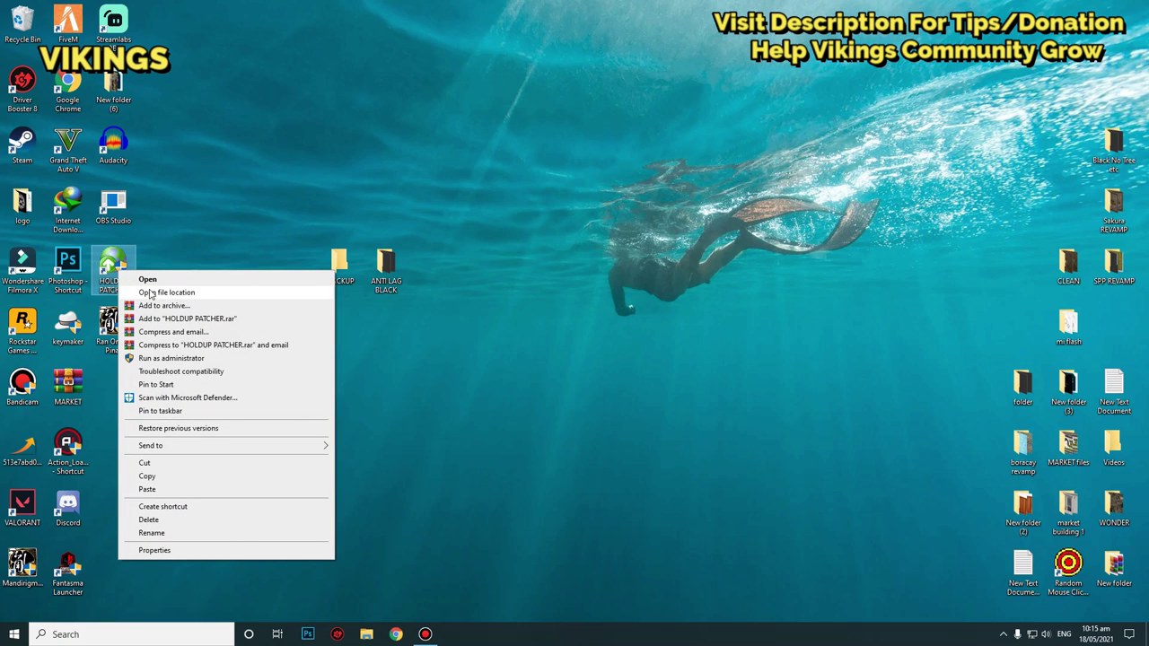
pyautogui.click(150, 292)
pyautogui.scroll(4, 615, 251)
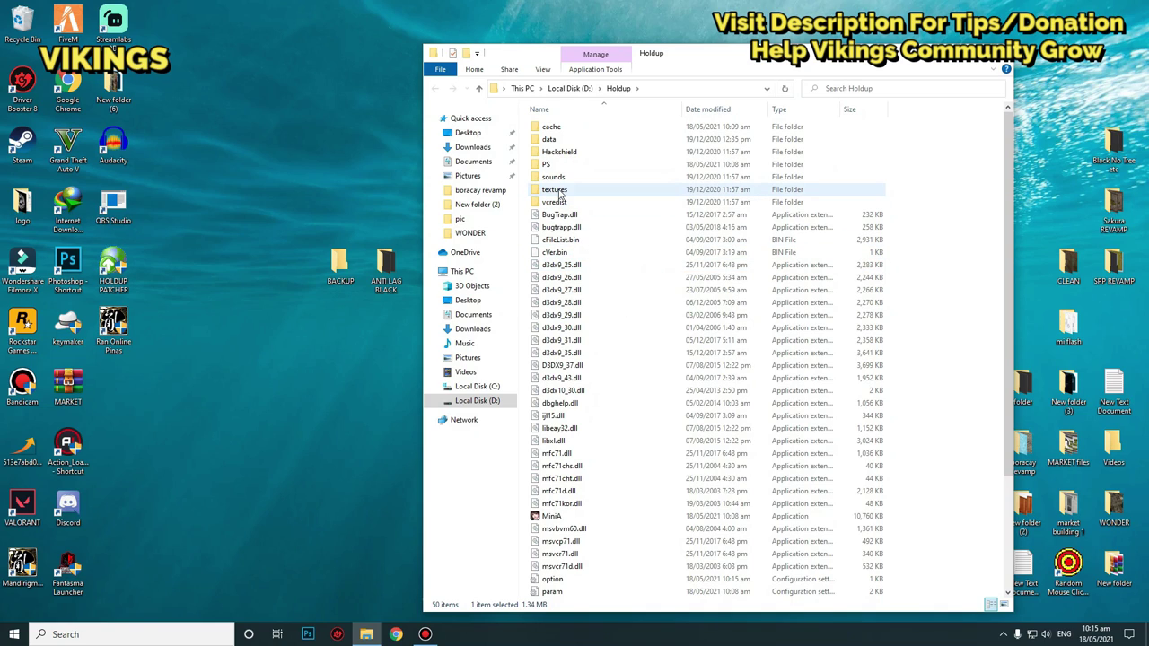
# Check the contents of the Holdup data folder and copy the whole folder into the desktop's BACKUP folder.
pyautogui.doubleClick(549, 141)
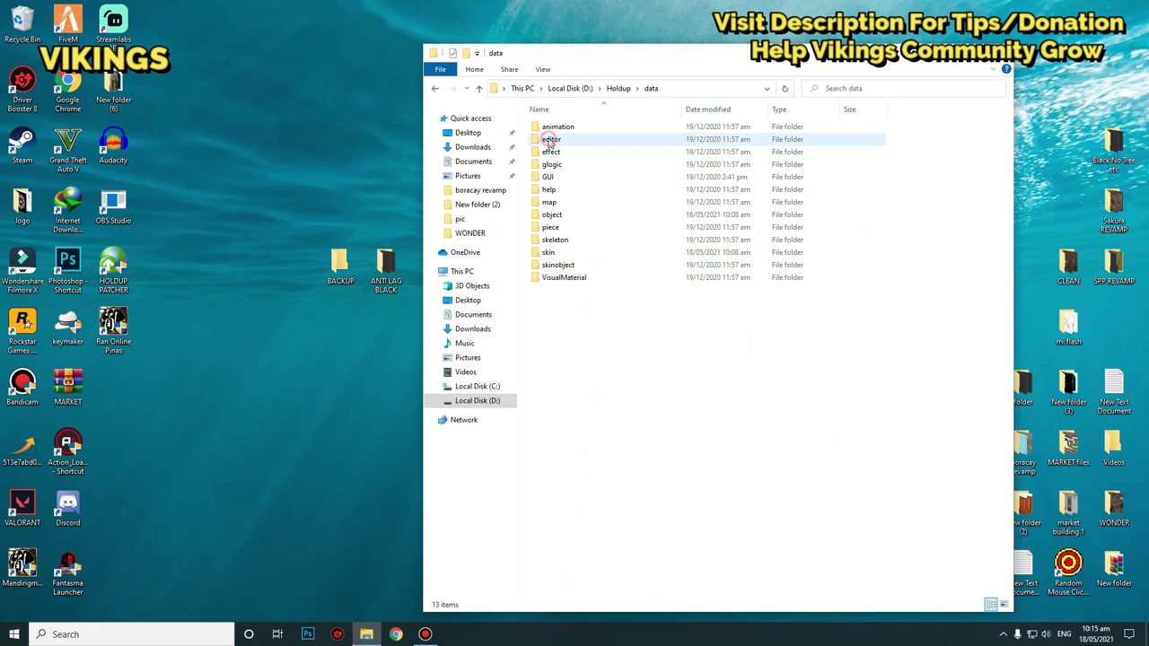
pyautogui.press('m')
pyautogui.click(434, 88)
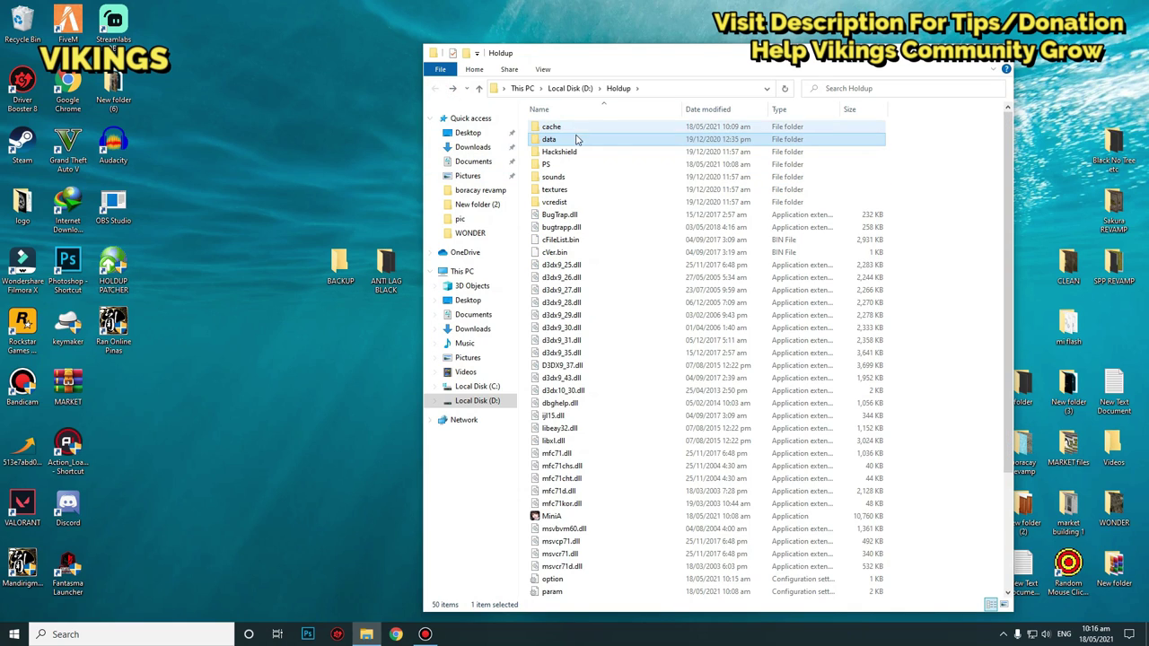
pyautogui.rightClick(567, 144)
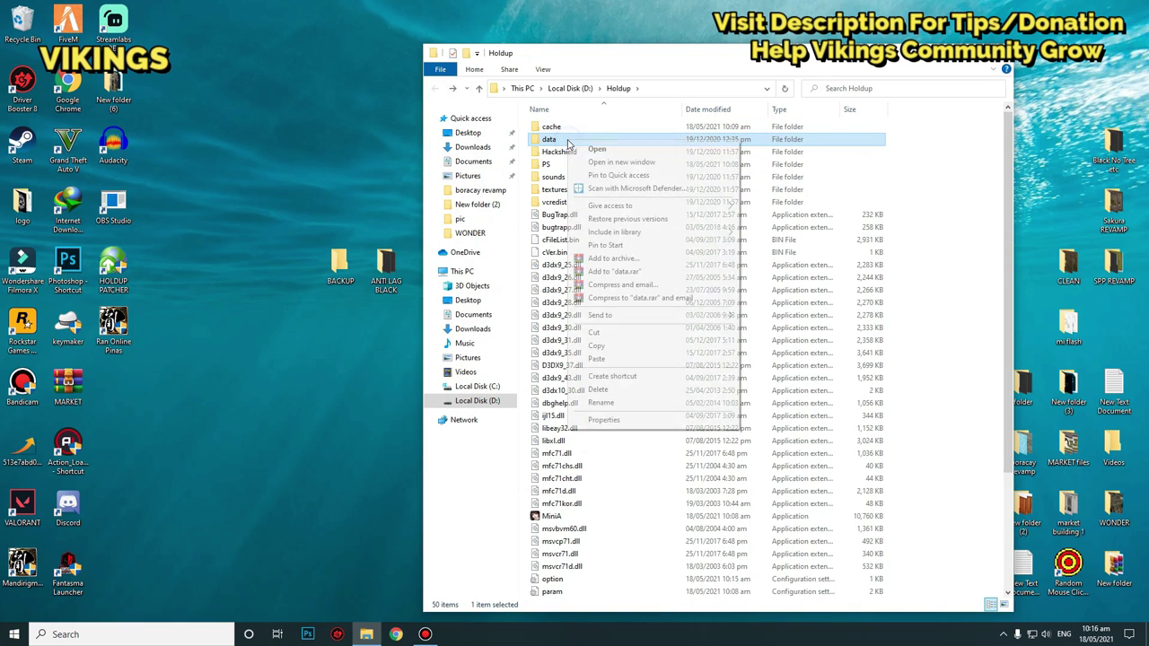
pyautogui.click(619, 346)
pyautogui.doubleClick(341, 289)
pyautogui.rightClick(636, 216)
pyautogui.click(681, 297)
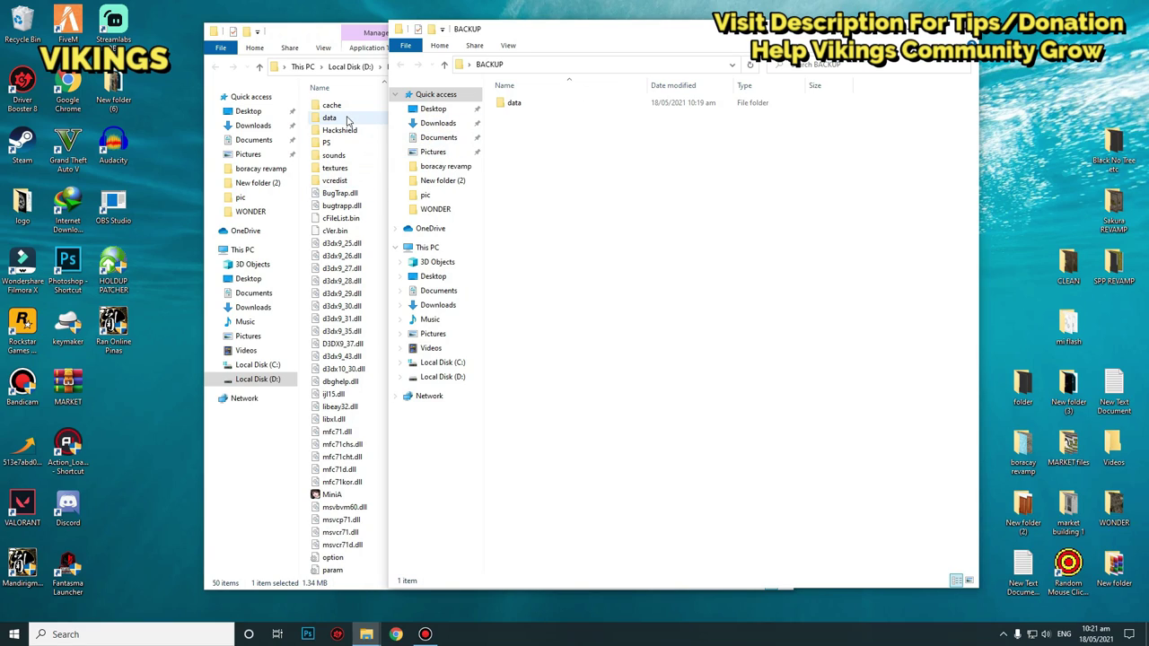
# Search the Holdup data folder for "gt", delete all matching files, and close the folder window.
pyautogui.click(311, 36)
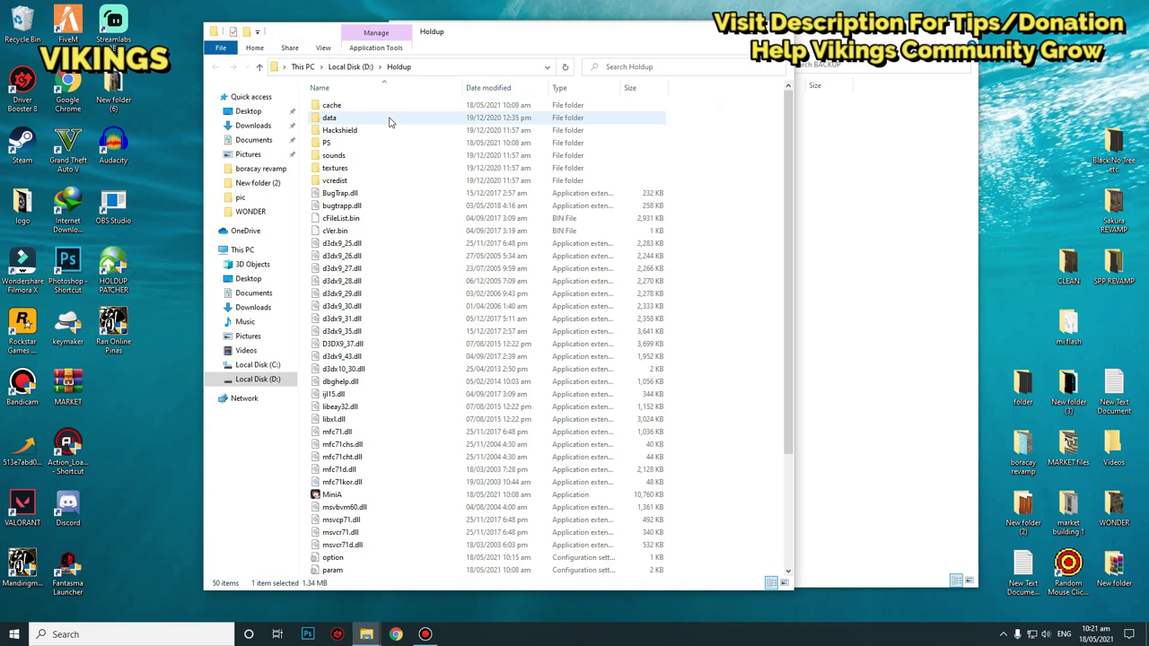
pyautogui.moveTo(519, 38); pyautogui.dragTo(613, 38)
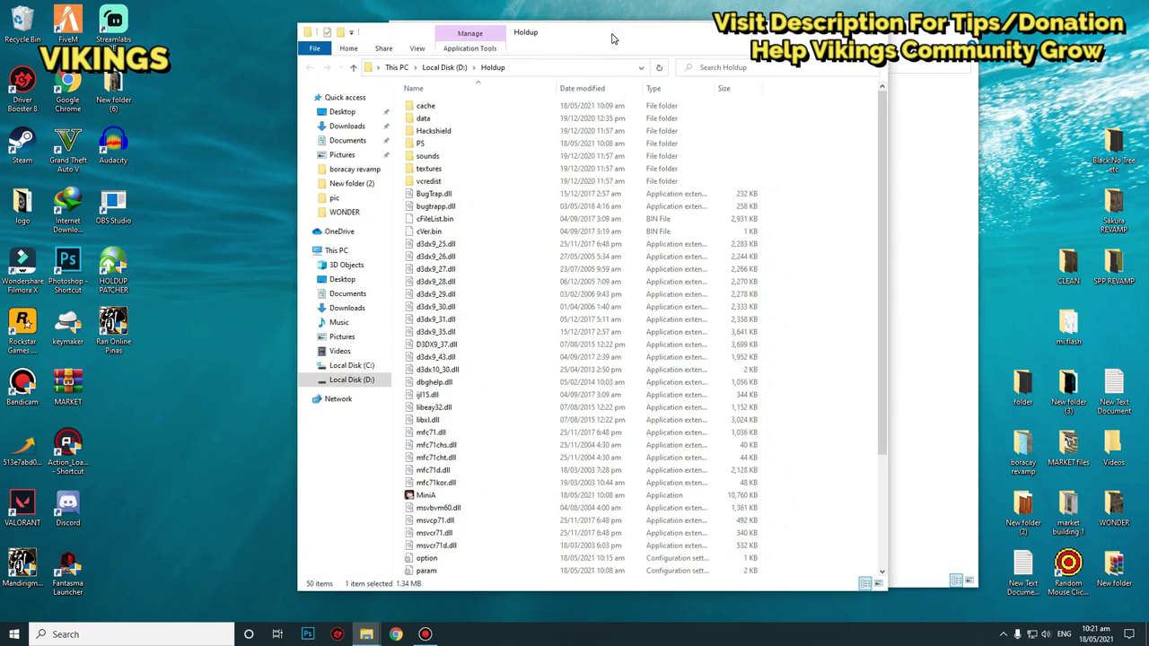
pyautogui.doubleClick(420, 118)
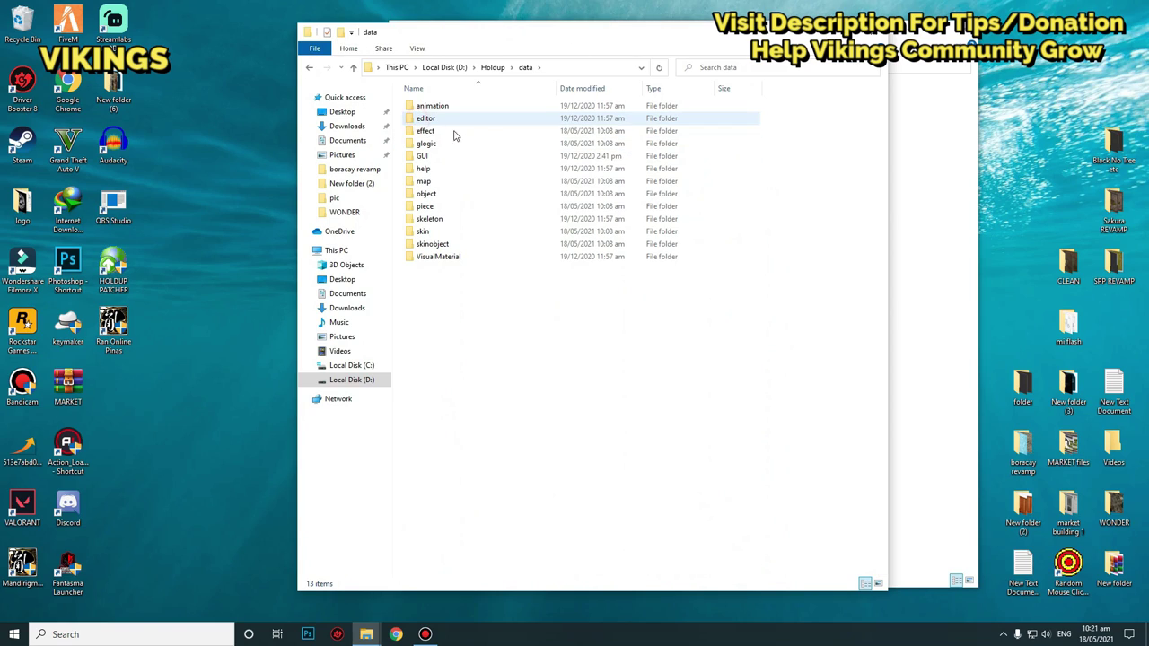
pyautogui.click(728, 69)
pyautogui.write('gt')
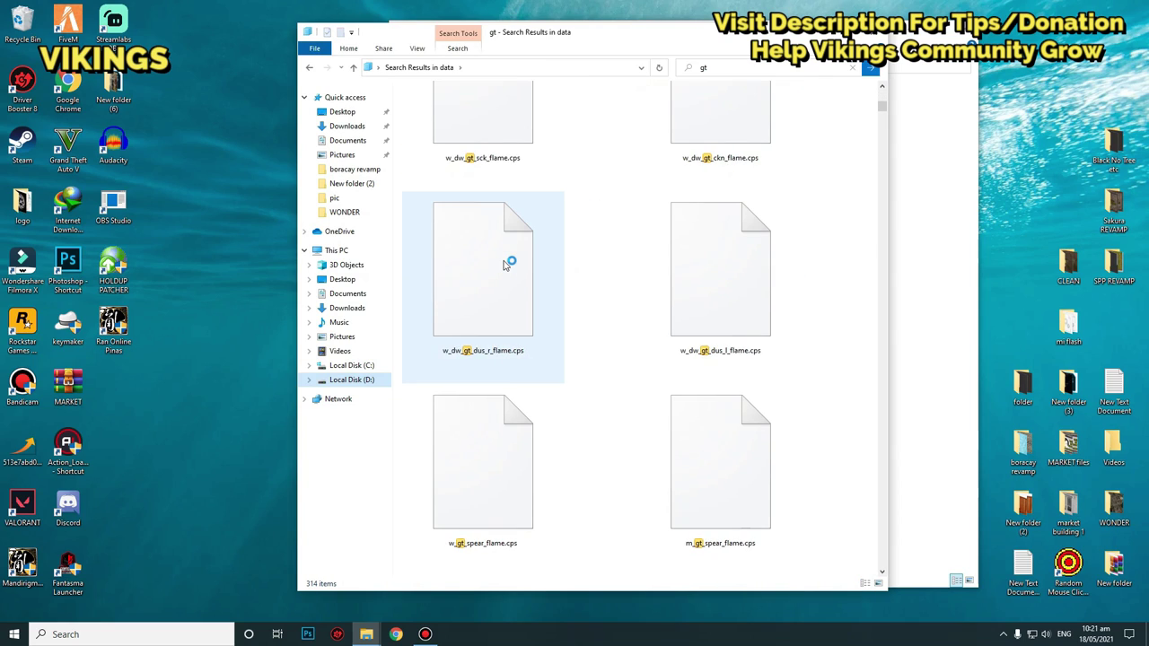
pyautogui.click(751, 232)
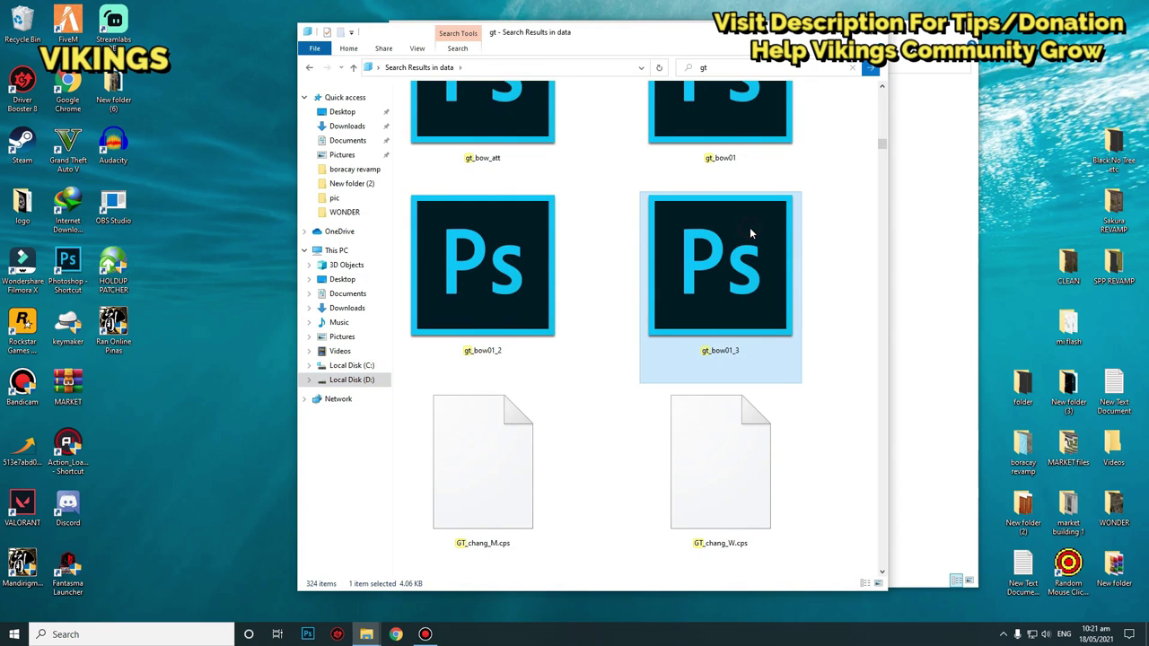
pyautogui.hotkey('ctrl', 'a')
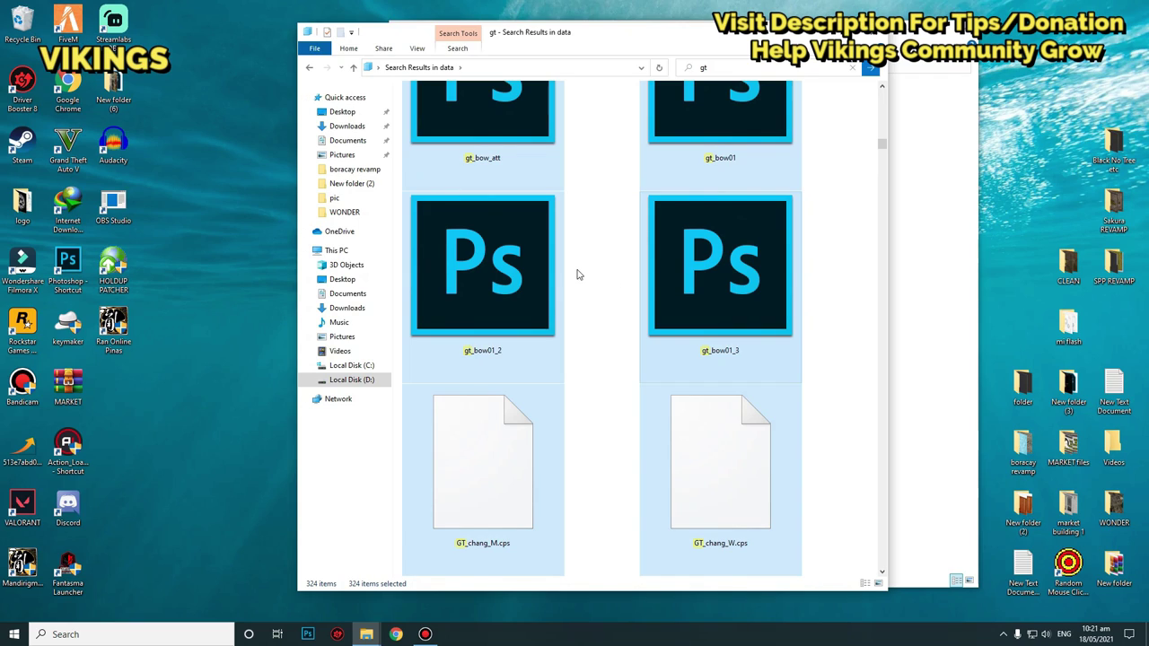
pyautogui.press('Delete')
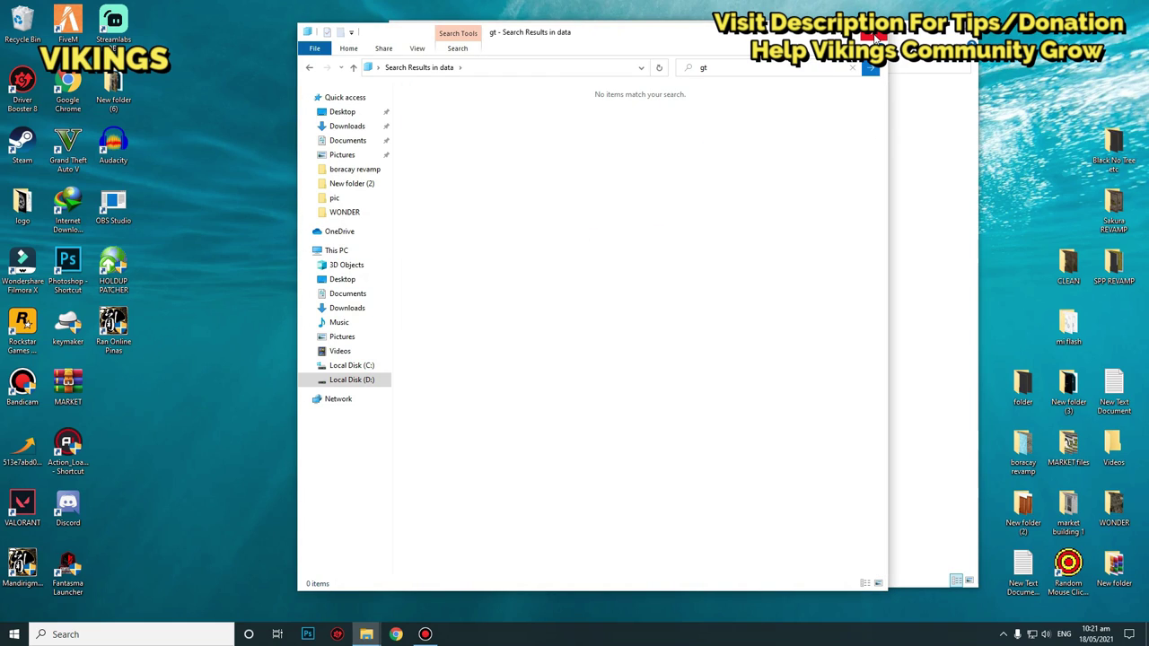
pyautogui.click(872, 36)
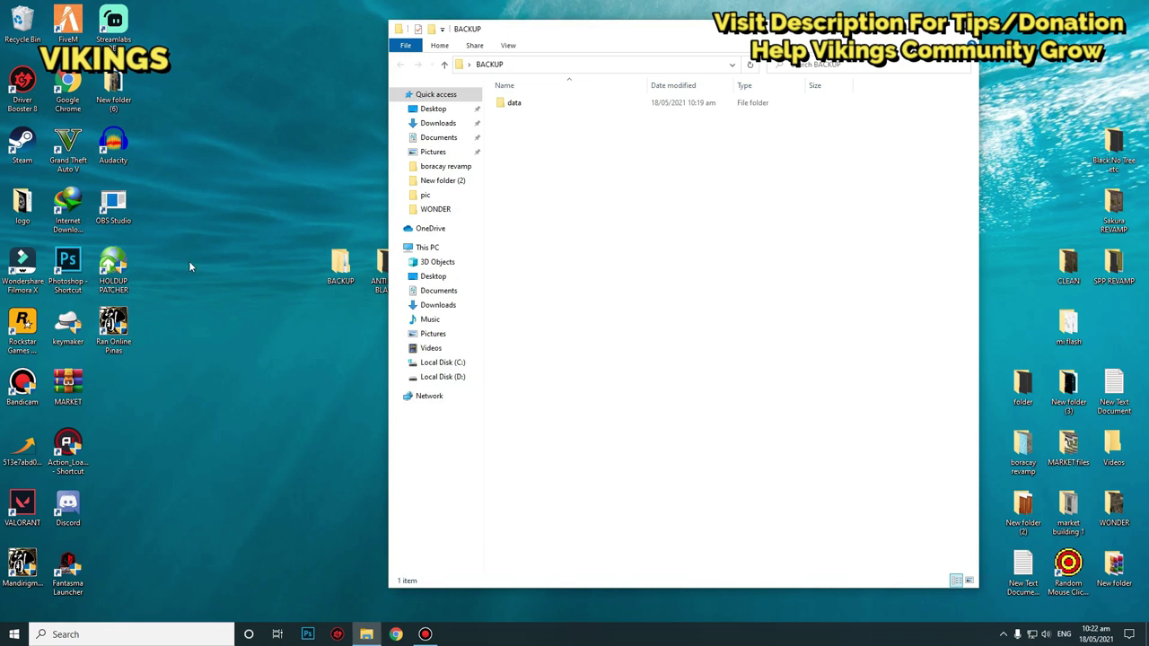
# Launch the game through the HOLDUP PATCHER desktop shortcut.
pyautogui.click(124, 284)
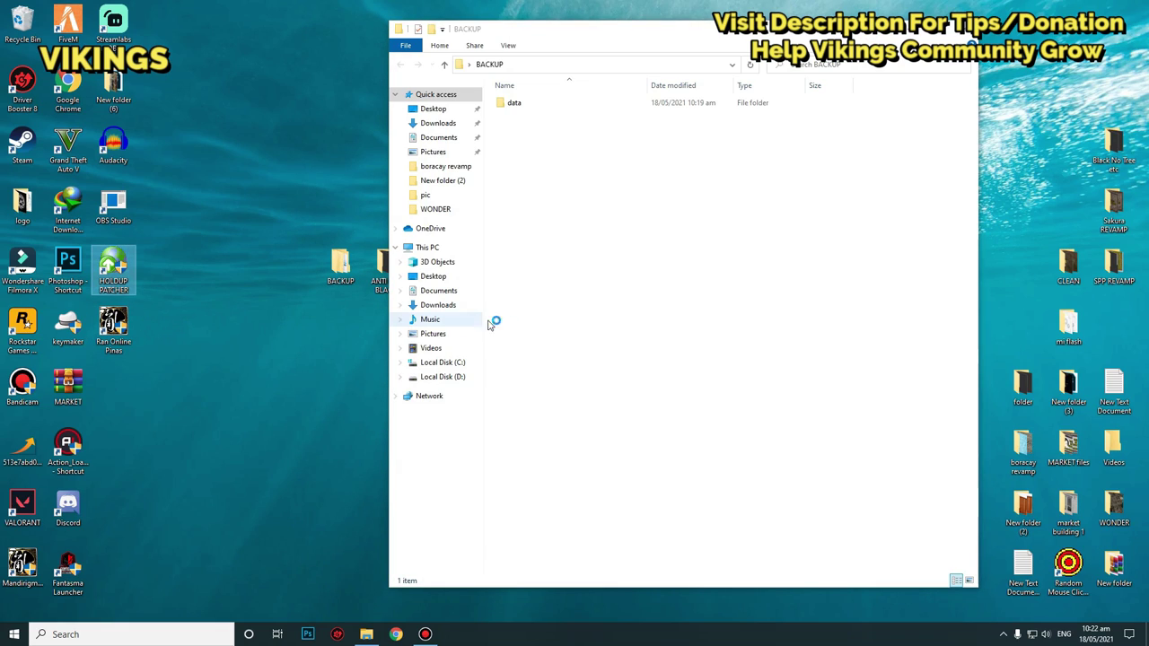
pyautogui.click(533, 412)
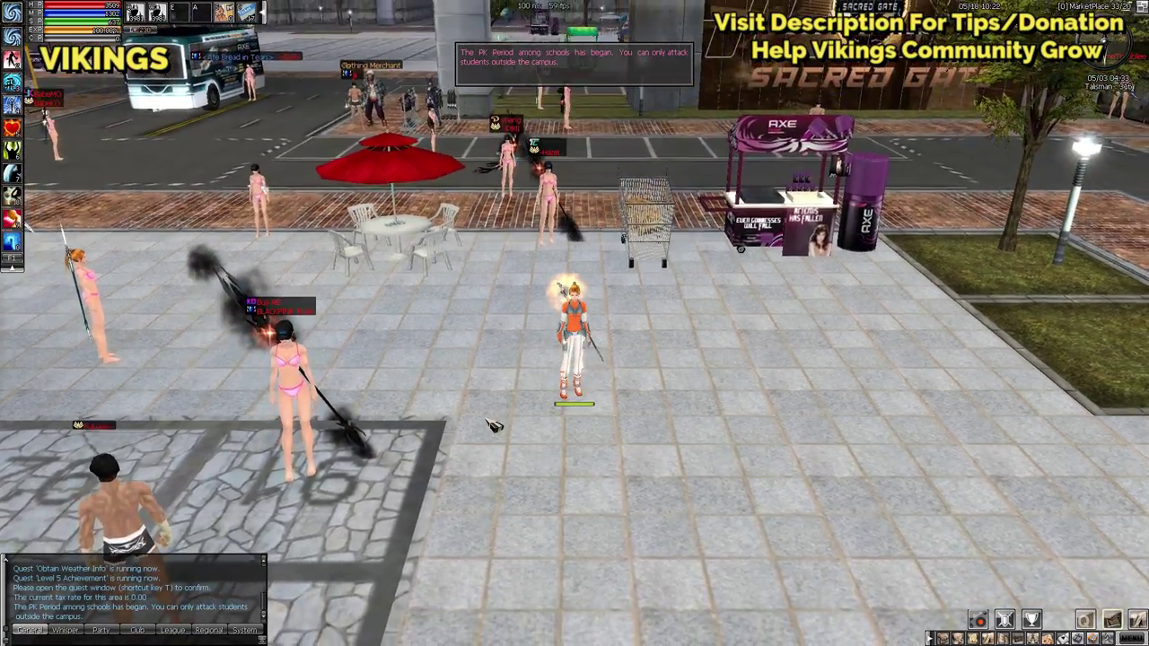
# Examine the other players' character models around the marketplace and open the interaction options of the player on the numbered tiles.
pyautogui.press('Left')
pyautogui.press('Right')
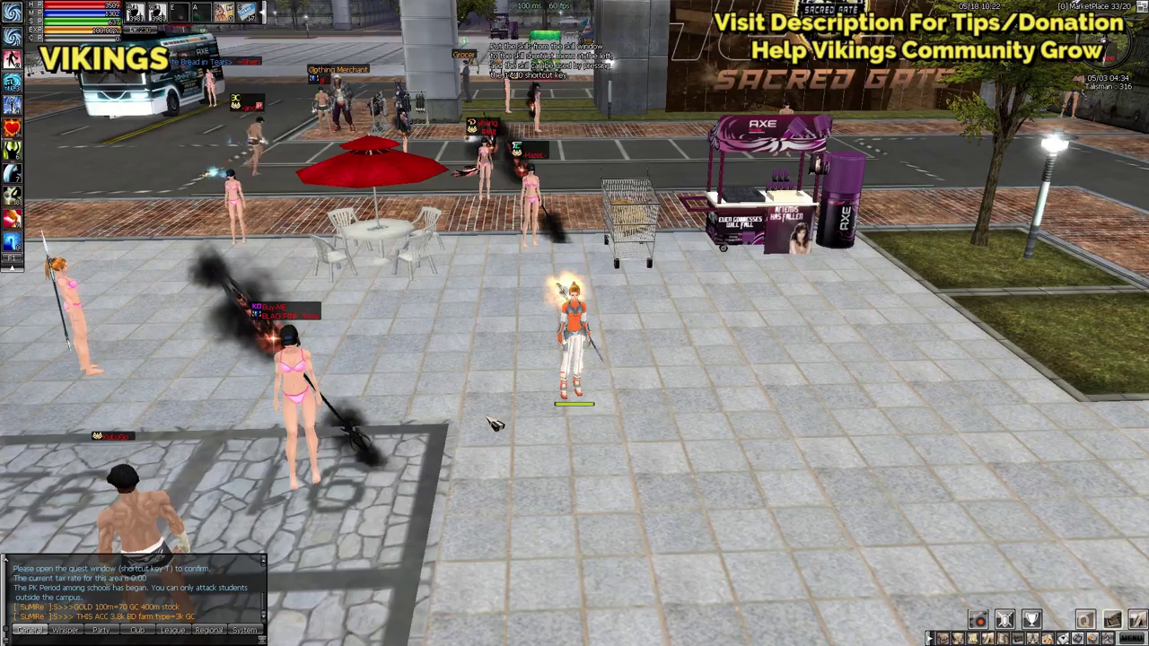
pyautogui.scroll(-3, 496, 423)
pyautogui.press('Left')
pyautogui.press('Right')
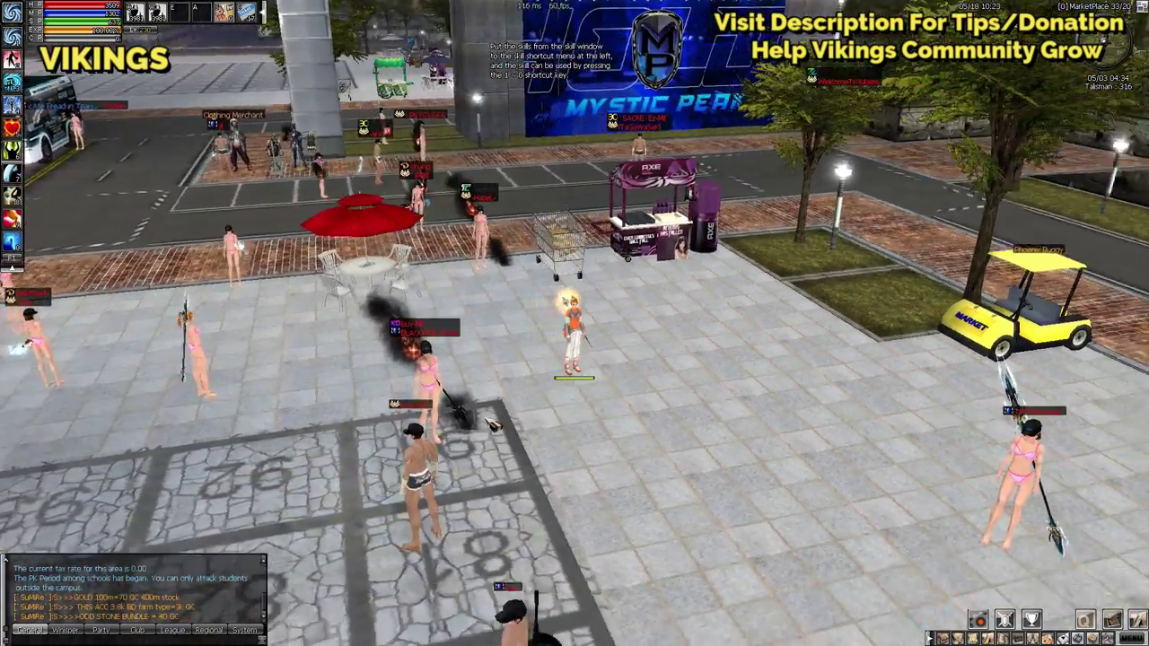
pyautogui.press('Right')
pyautogui.click(589, 418)
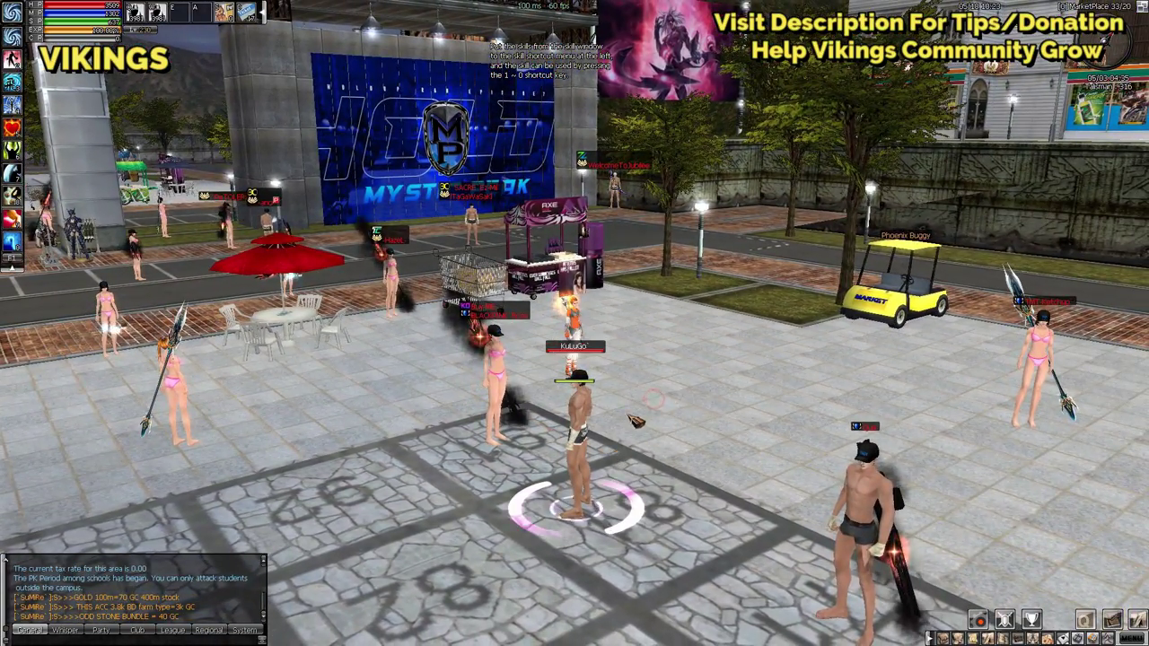
pyautogui.press('Up')
pyautogui.click(623, 390)
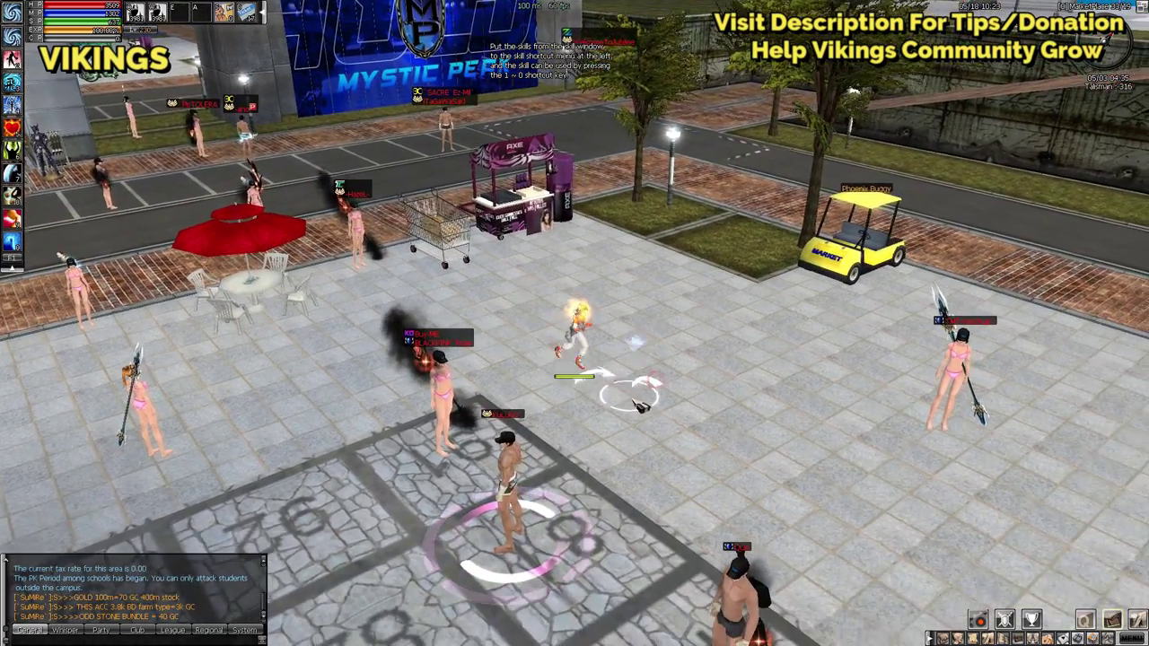
pyautogui.click(577, 392)
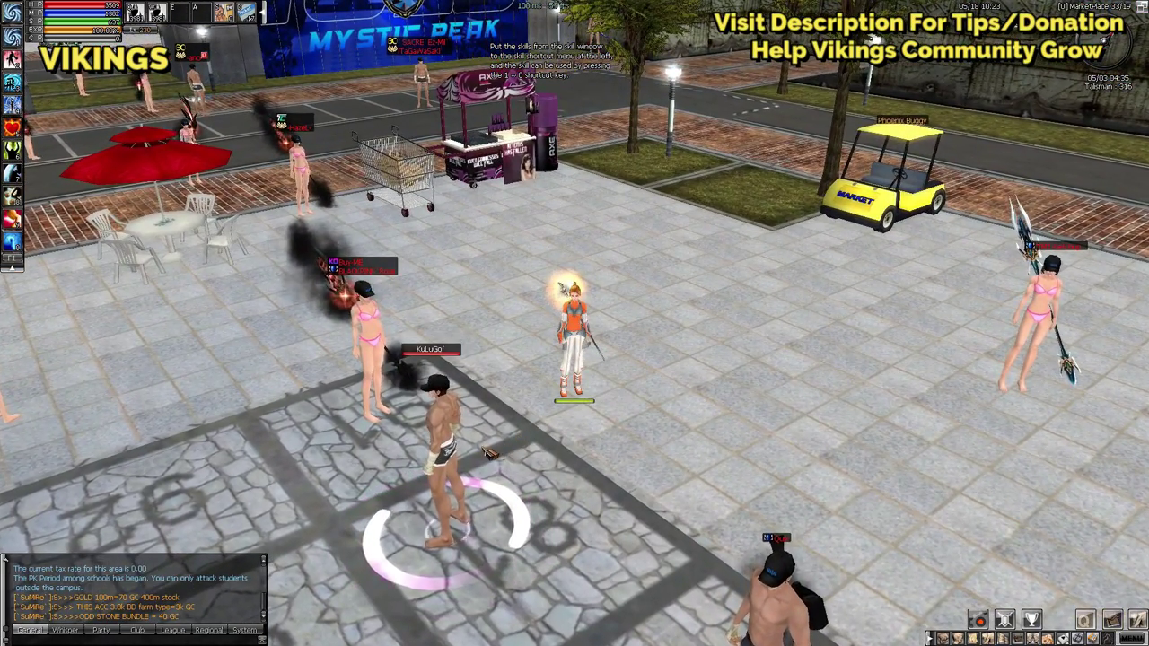
pyautogui.rightClick(462, 453)
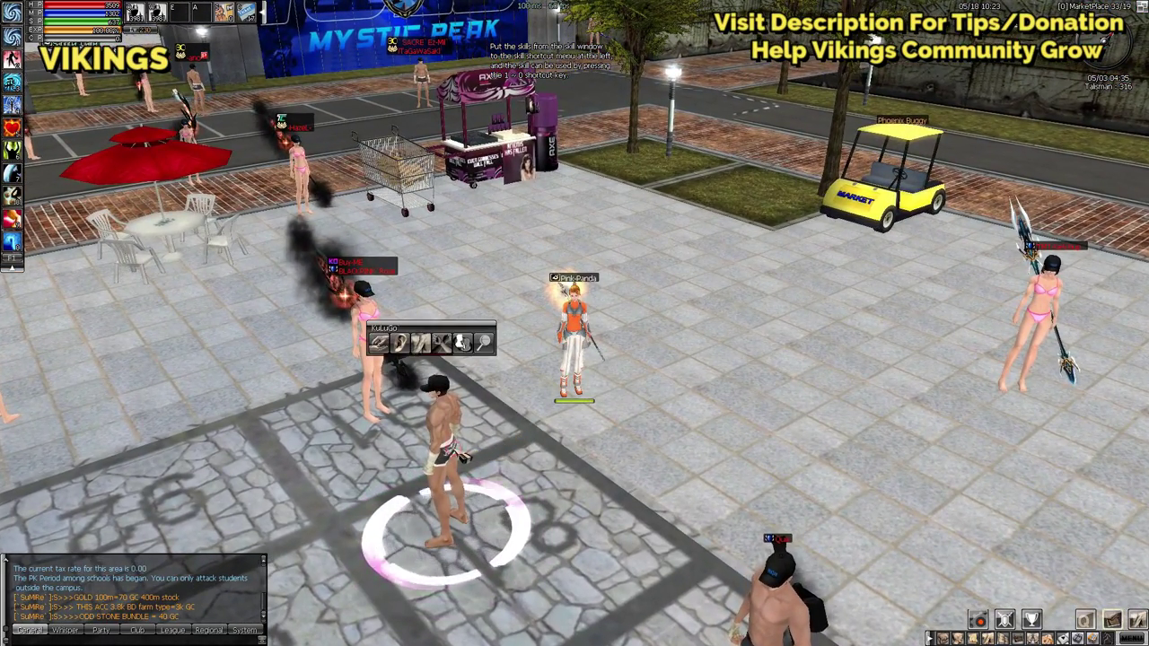
# Inspect the equipment information of the player on the numbered tiles, check the equipped spear's details, and close the information window.
pyautogui.click(495, 351)
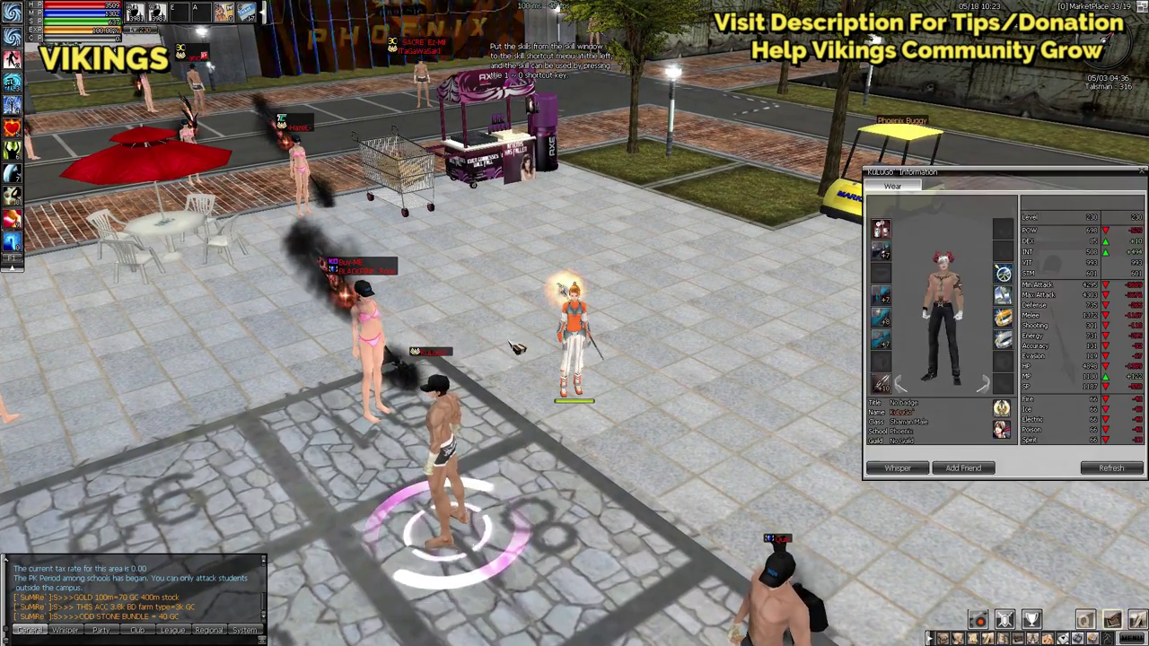
pyautogui.moveTo(883, 384)
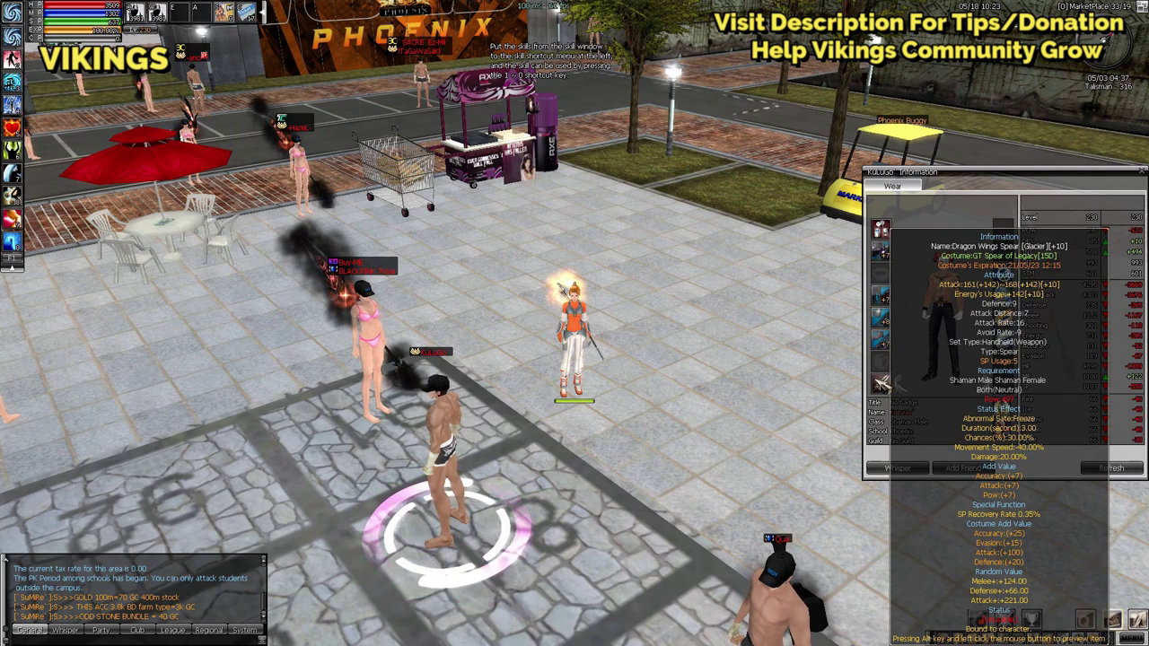
pyautogui.click(1139, 173)
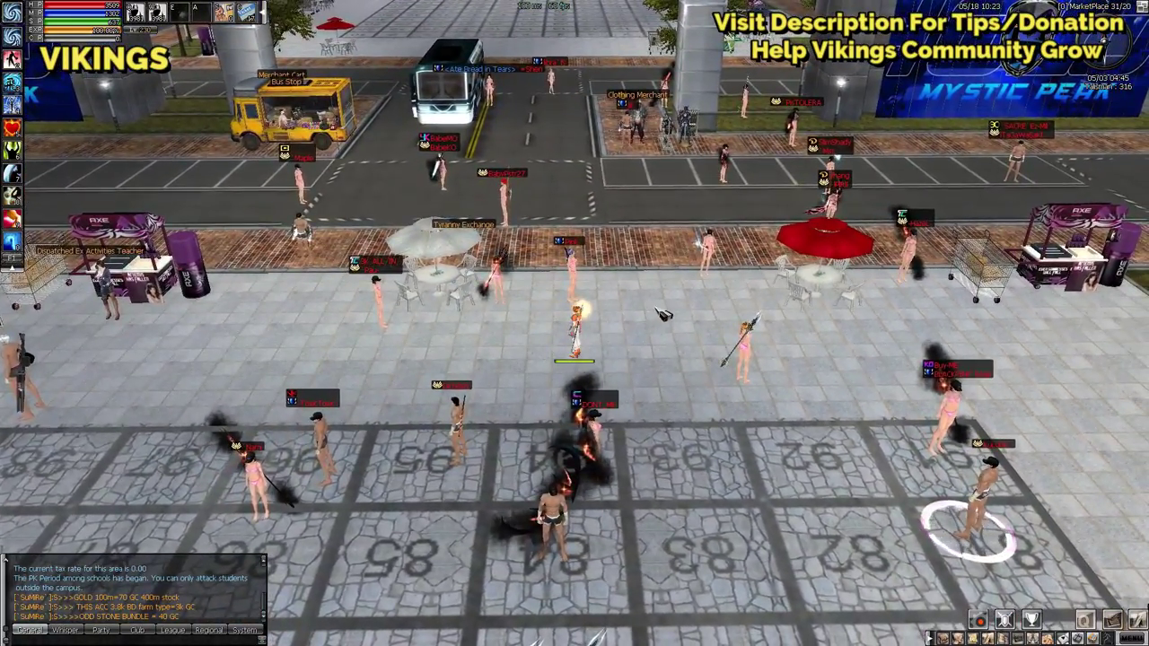
# Walk the character from the plaza to the road and review the Game options for hiding character sets and skill effects.
pyautogui.scroll(5, 644, 316)
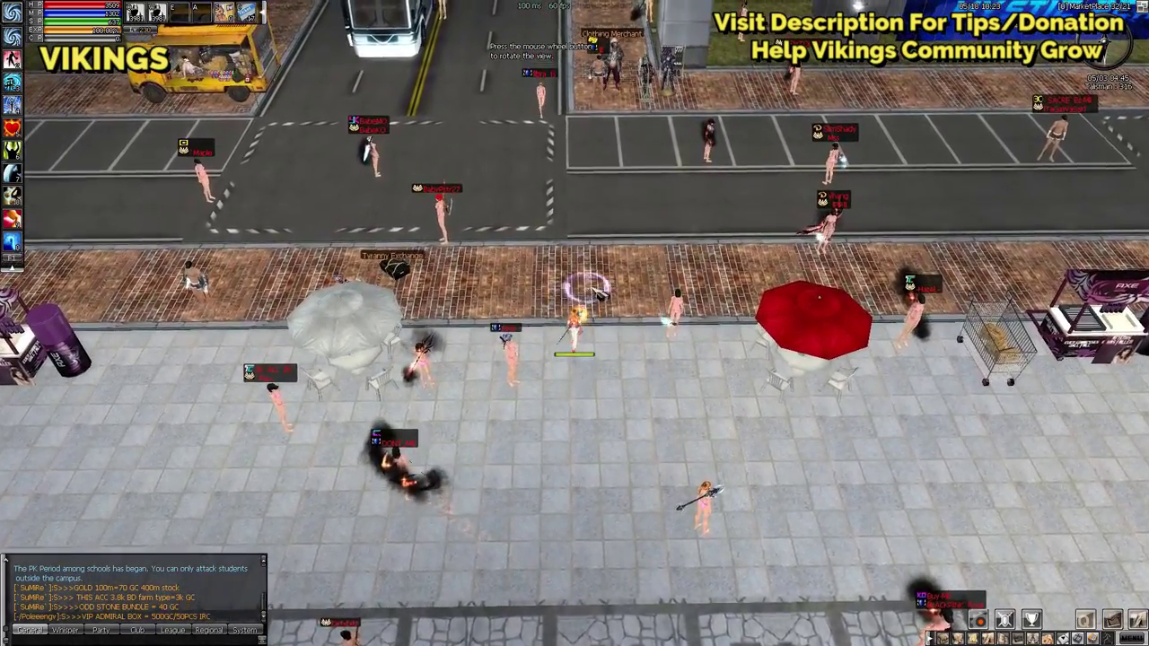
pyautogui.click(600, 288)
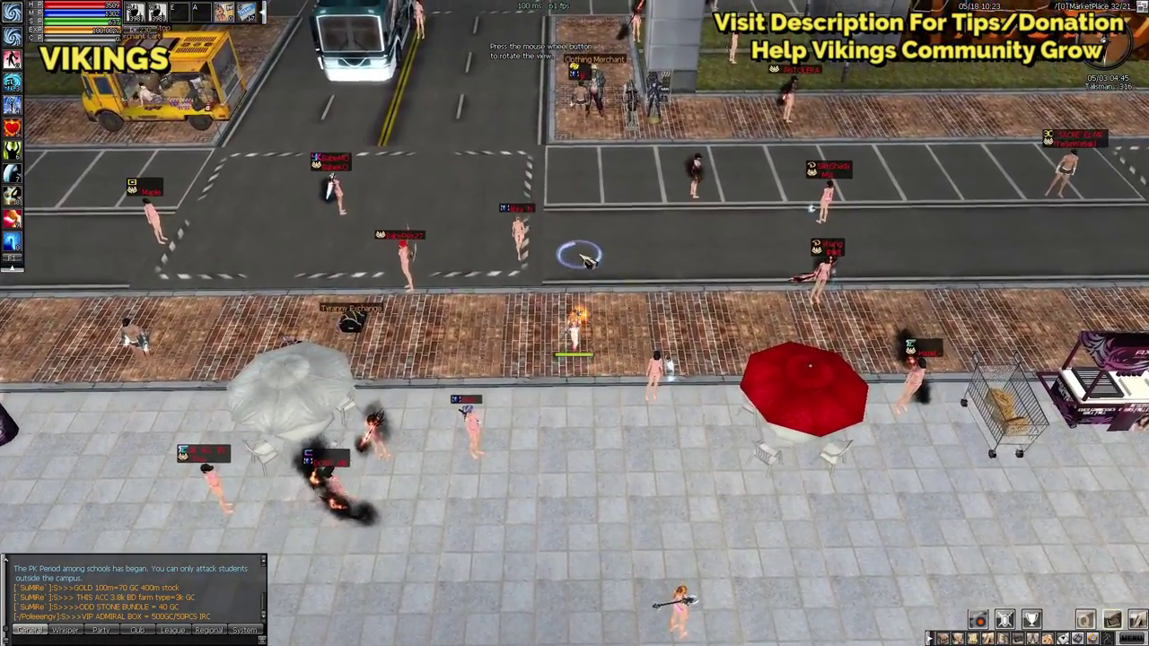
pyautogui.click(580, 344)
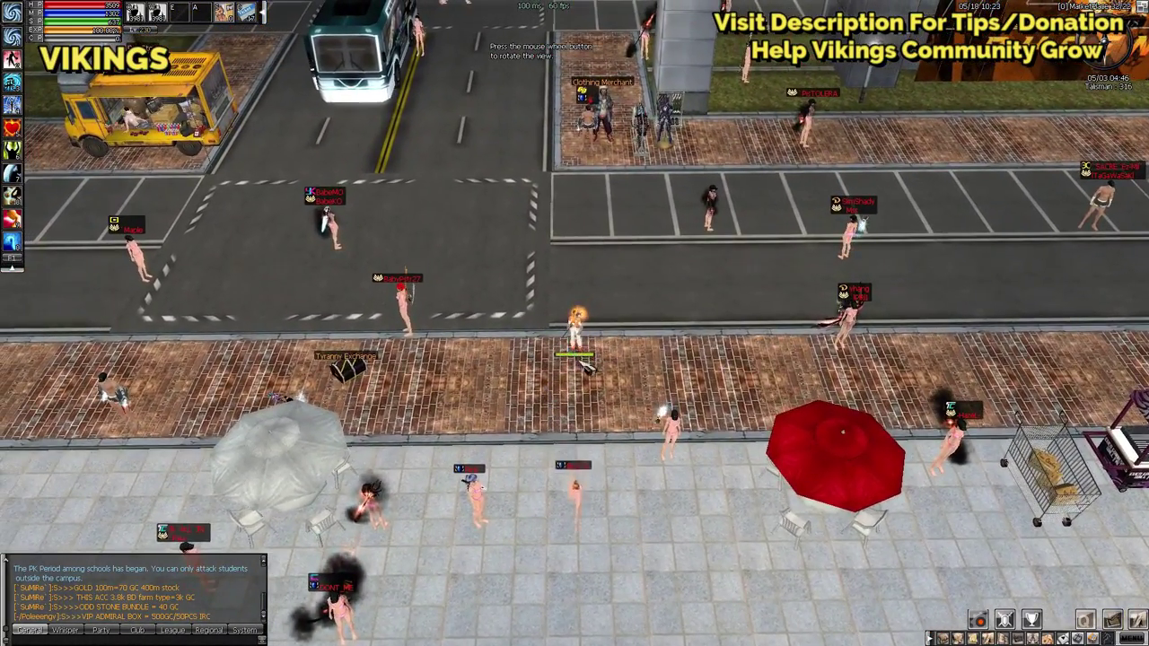
pyautogui.scroll(1, 588, 369)
pyautogui.press('Escape')
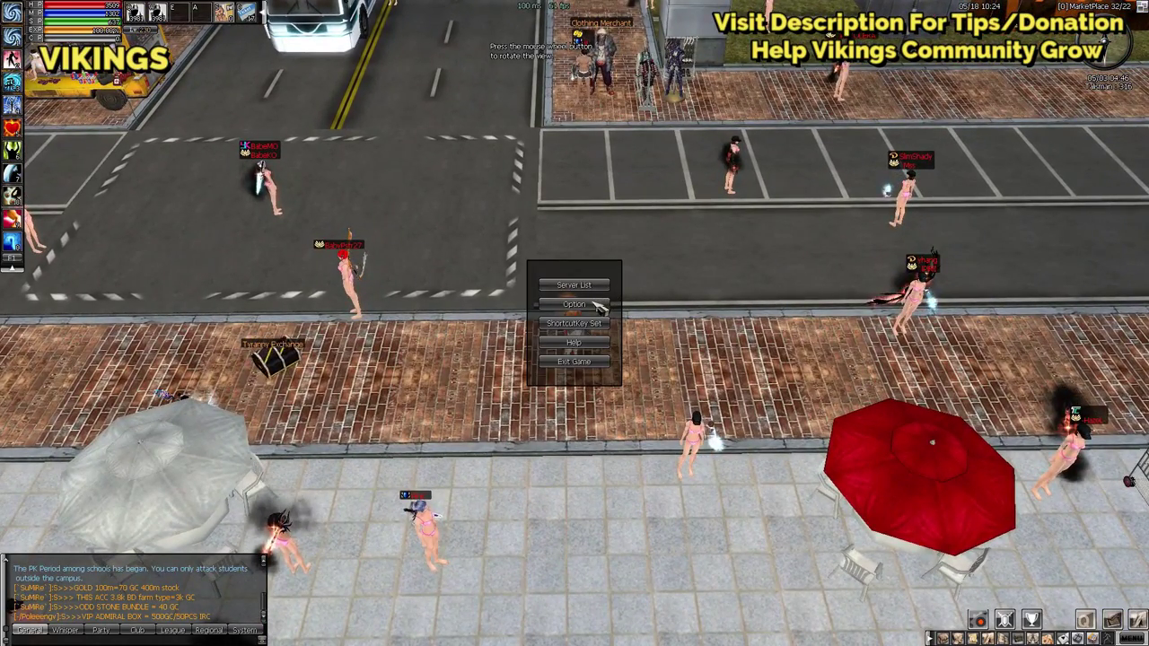
pyautogui.click(597, 307)
pyautogui.click(1112, 233)
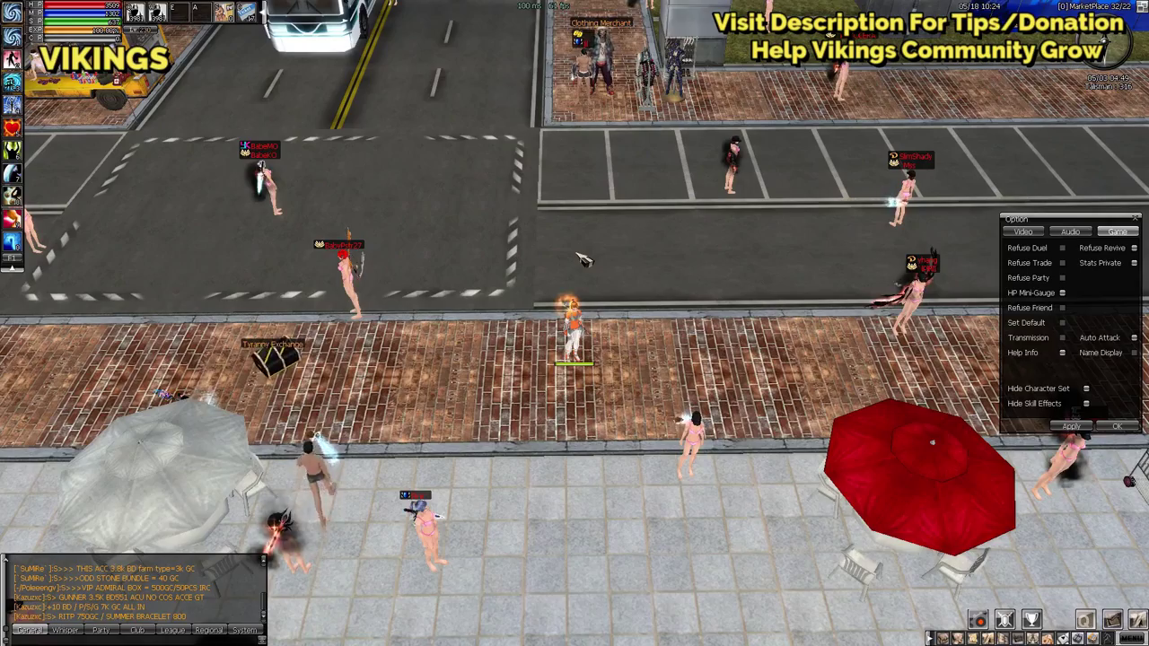
pyautogui.scroll(5, 574, 270)
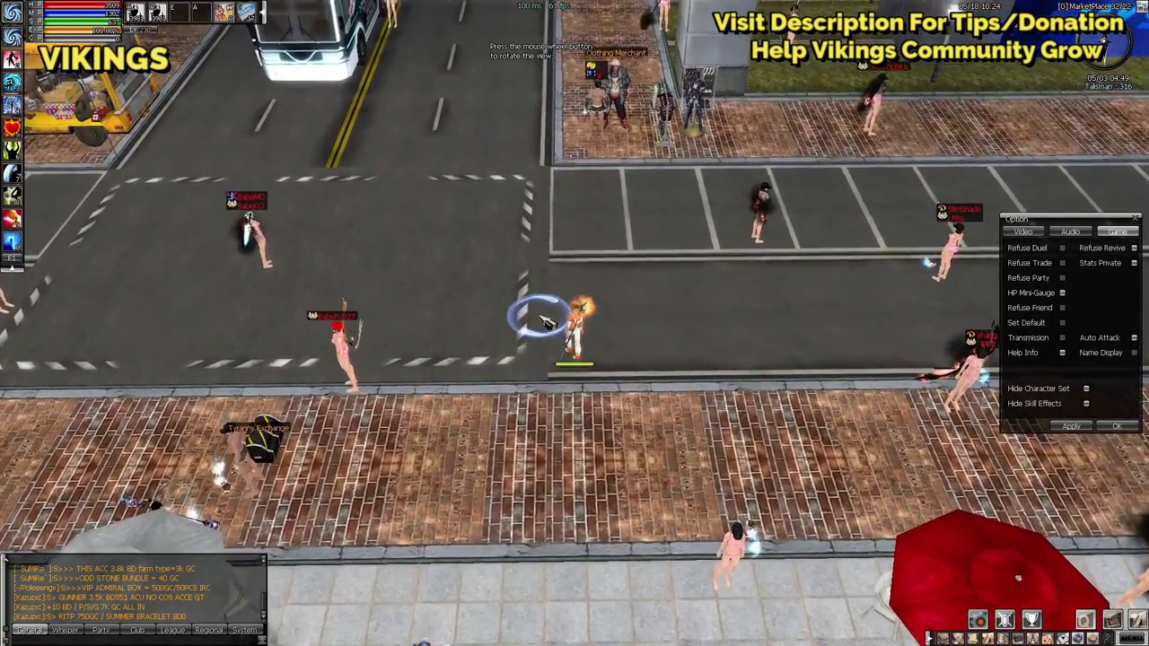
pyautogui.scroll(5, 546, 321)
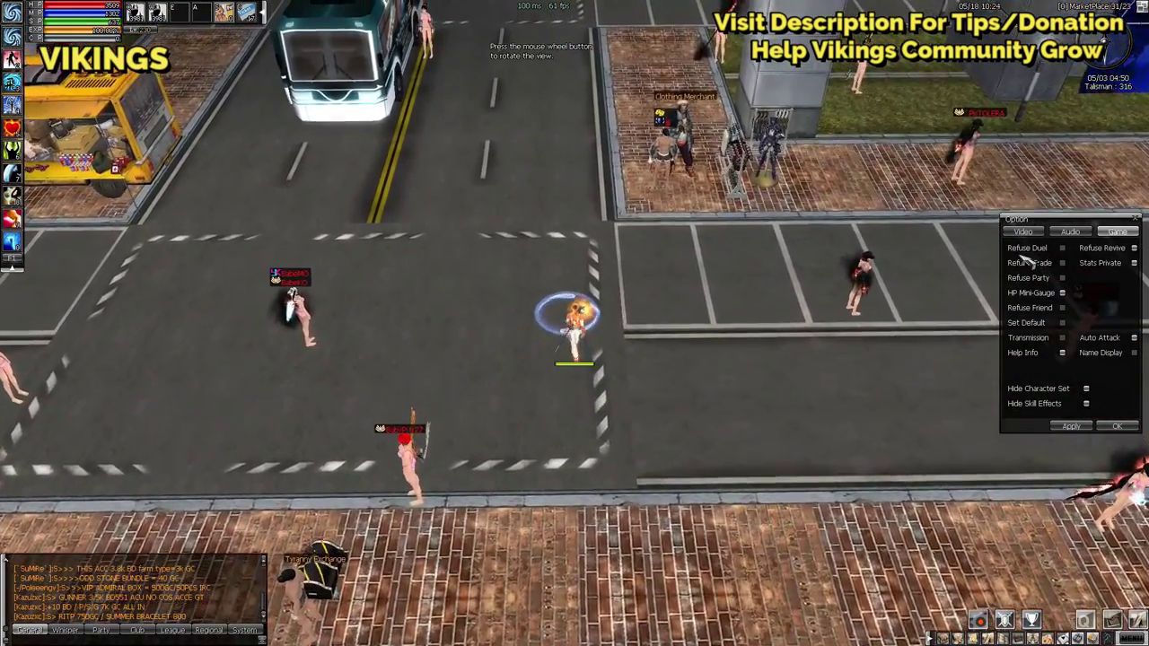
pyautogui.scroll(3, 704, 341)
pyautogui.press('Escape')
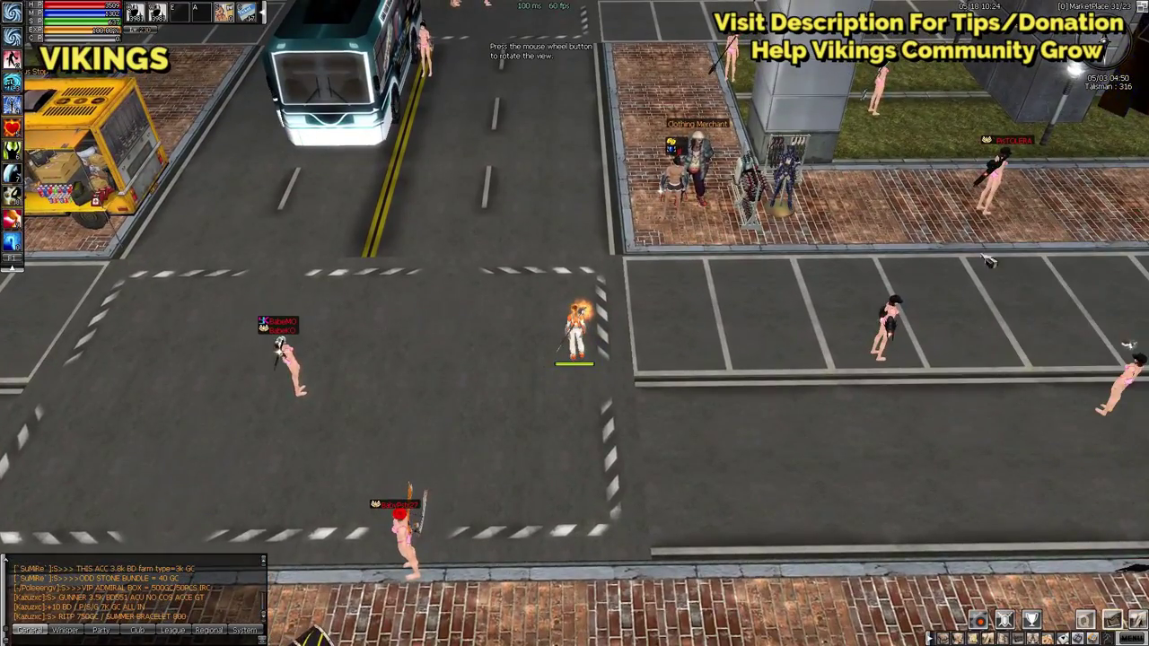
# Turn the view toward the crowded marketplace and walk the character along the road to examine the players' appearance.
pyautogui.middleClick(659, 320)
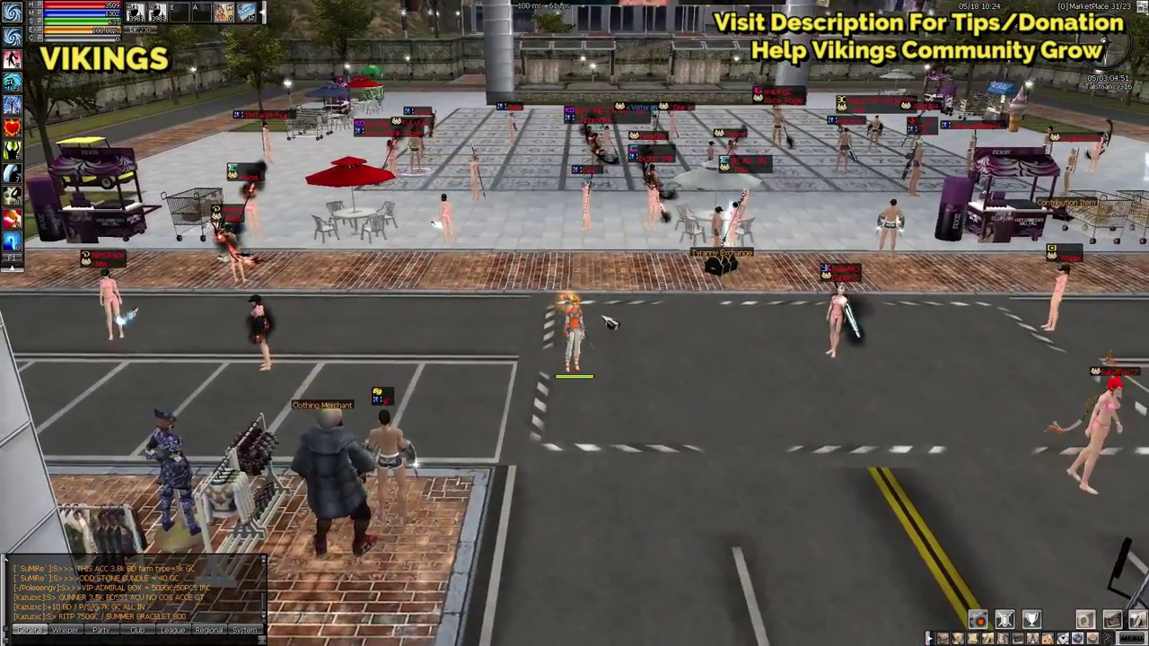
pyautogui.click(585, 369)
pyautogui.click(566, 411)
pyautogui.click(574, 409)
pyautogui.click(582, 409)
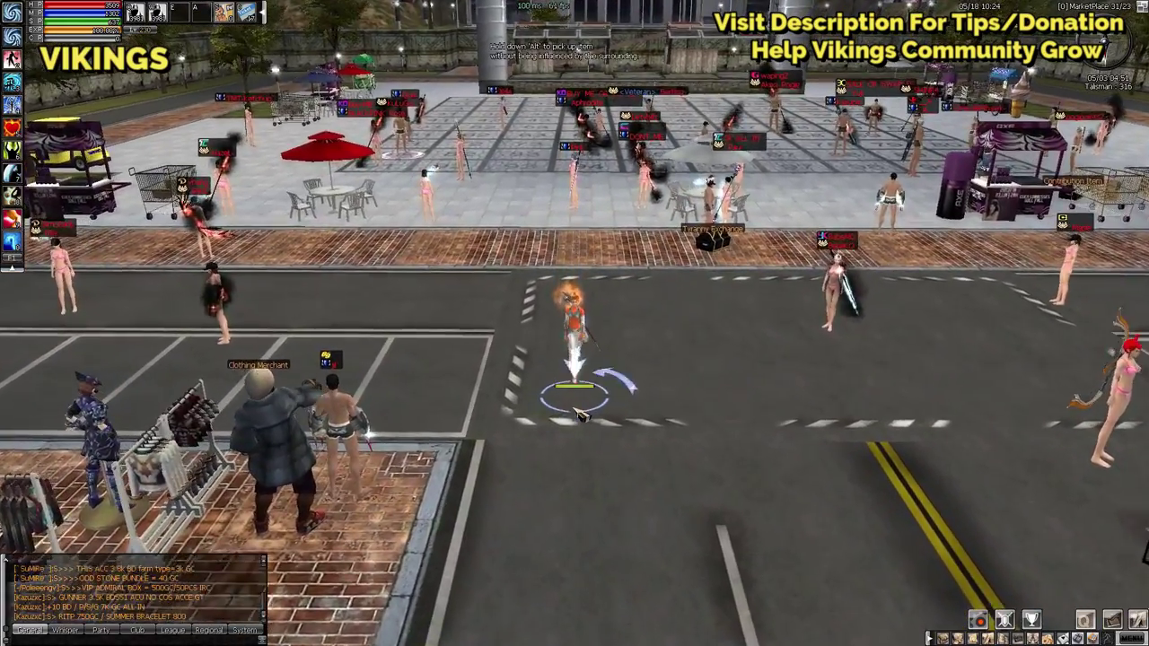
pyautogui.scroll(2, 581, 415)
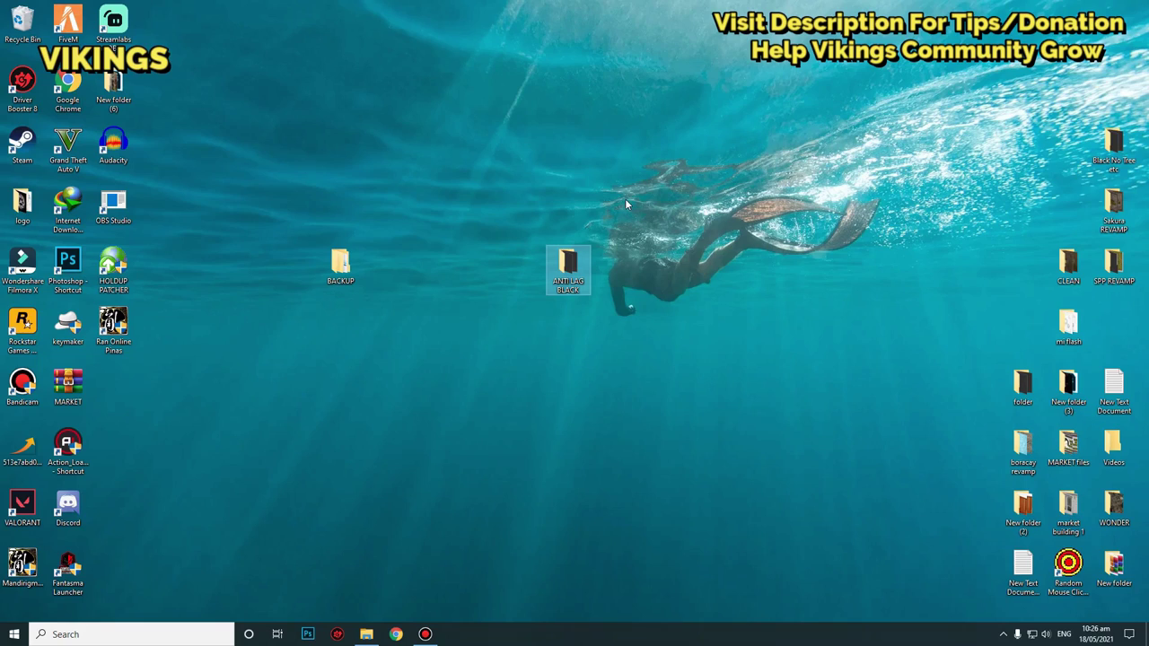
# Open the desktop's ANTI LAG BLACK folder and look through its replacement texture files.
pyautogui.moveTo(622, 206); pyautogui.dragTo(505, 315)
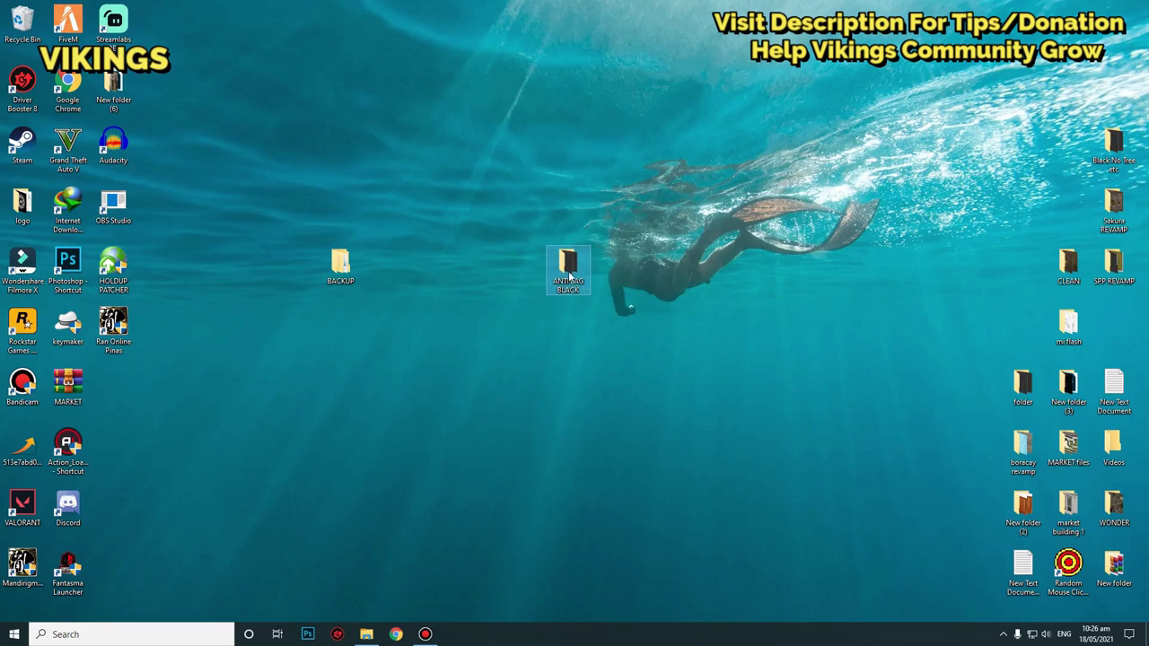
pyautogui.click(574, 273)
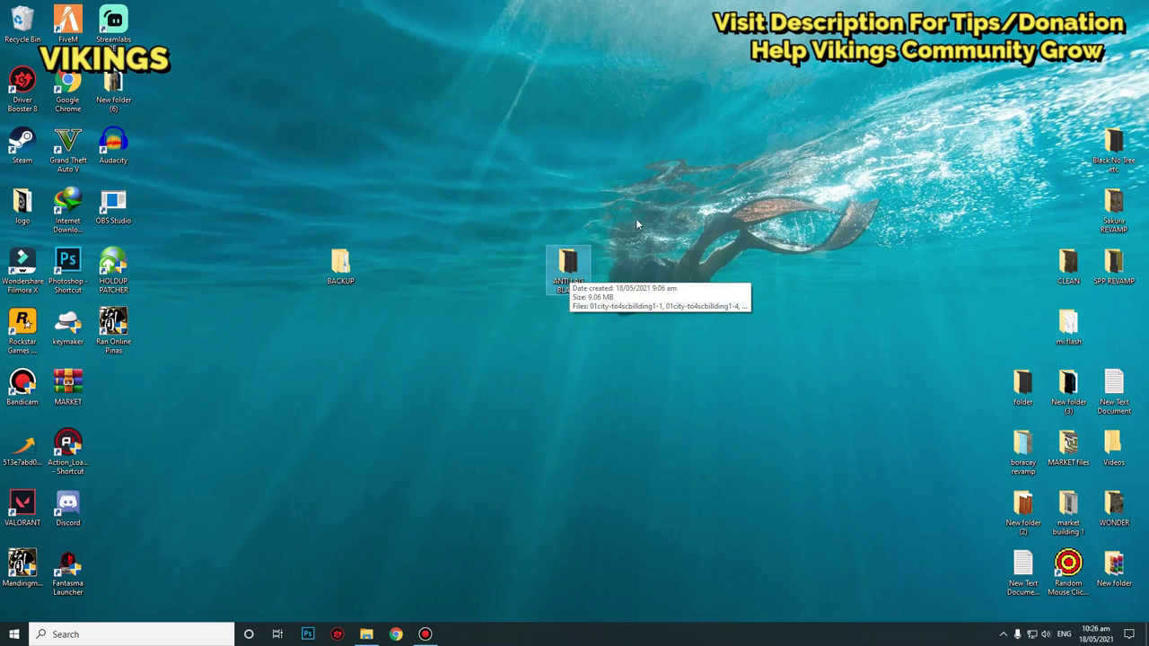
pyautogui.doubleClick(575, 271)
pyautogui.scroll(-12, 636, 293)
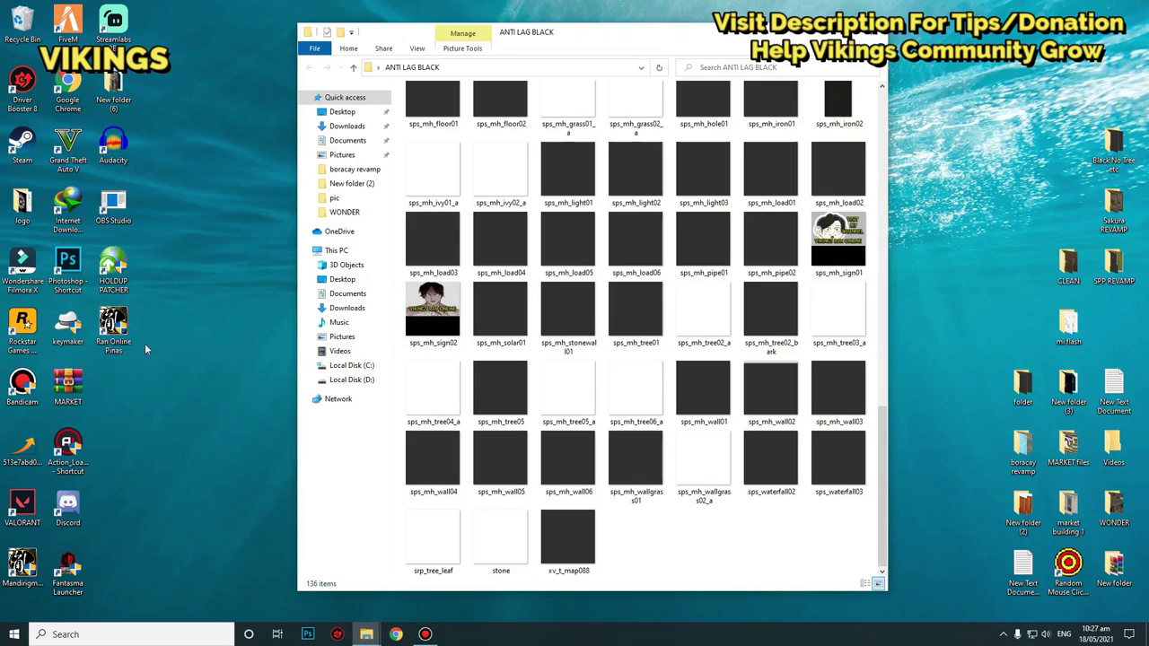
# Open the HOLDUP PATCHER shortcut's file location and go into the Holdup textures folder.
pyautogui.moveTo(678, 35); pyautogui.dragTo(791, 20)
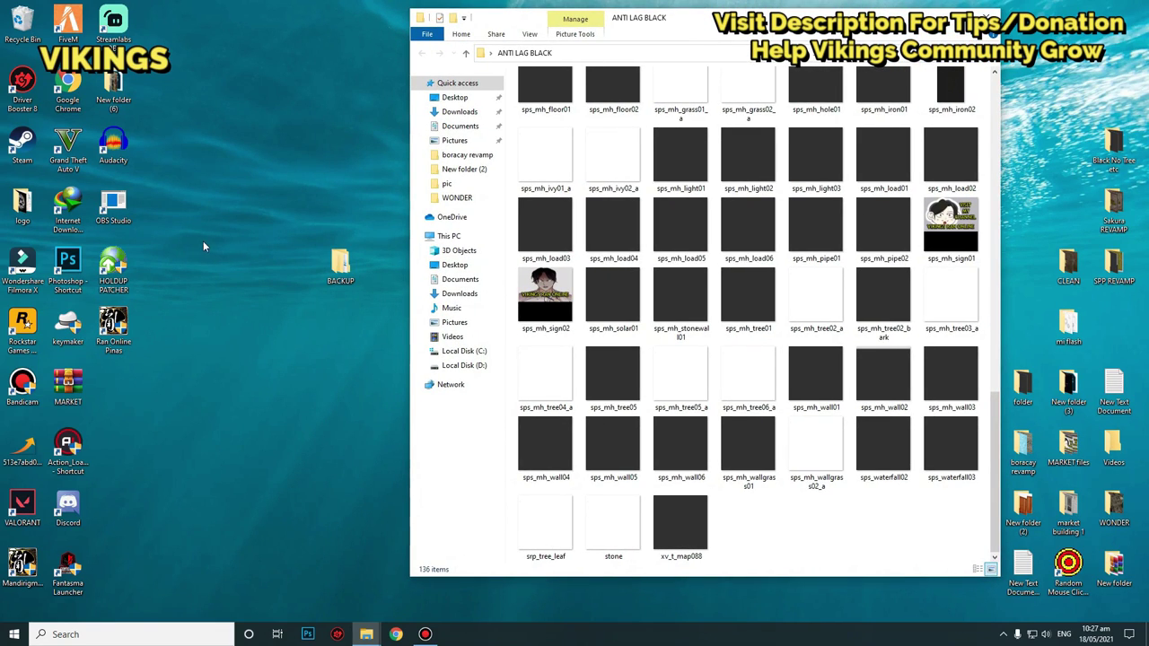
pyautogui.rightClick(108, 276)
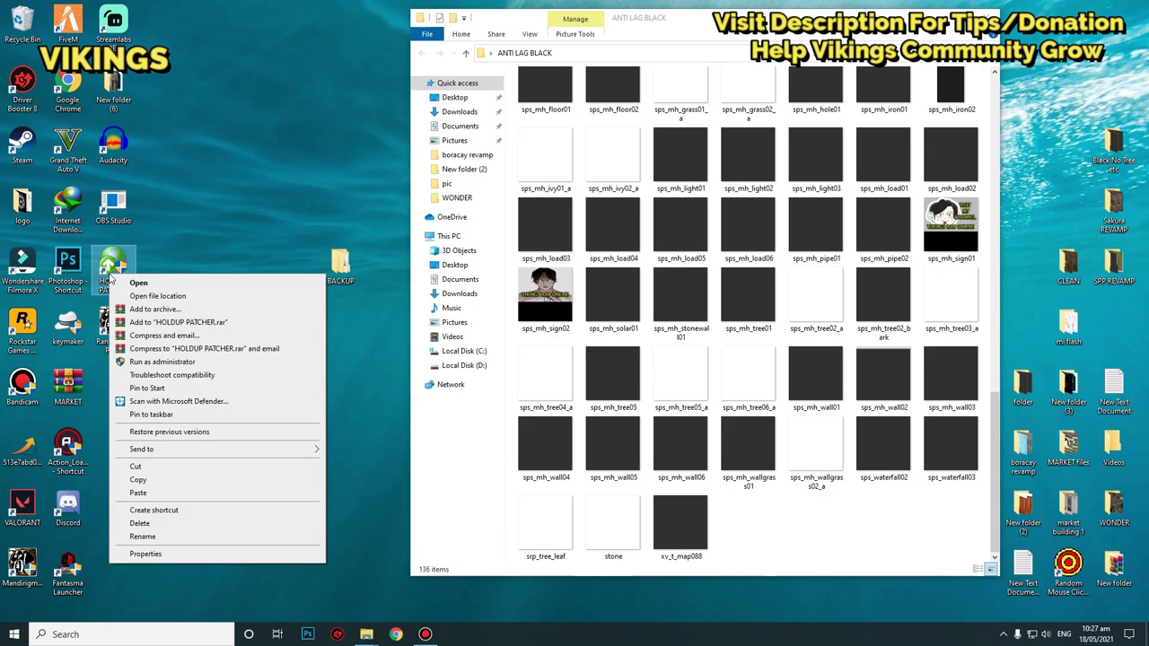
pyautogui.click(148, 298)
pyautogui.scroll(3, 566, 175)
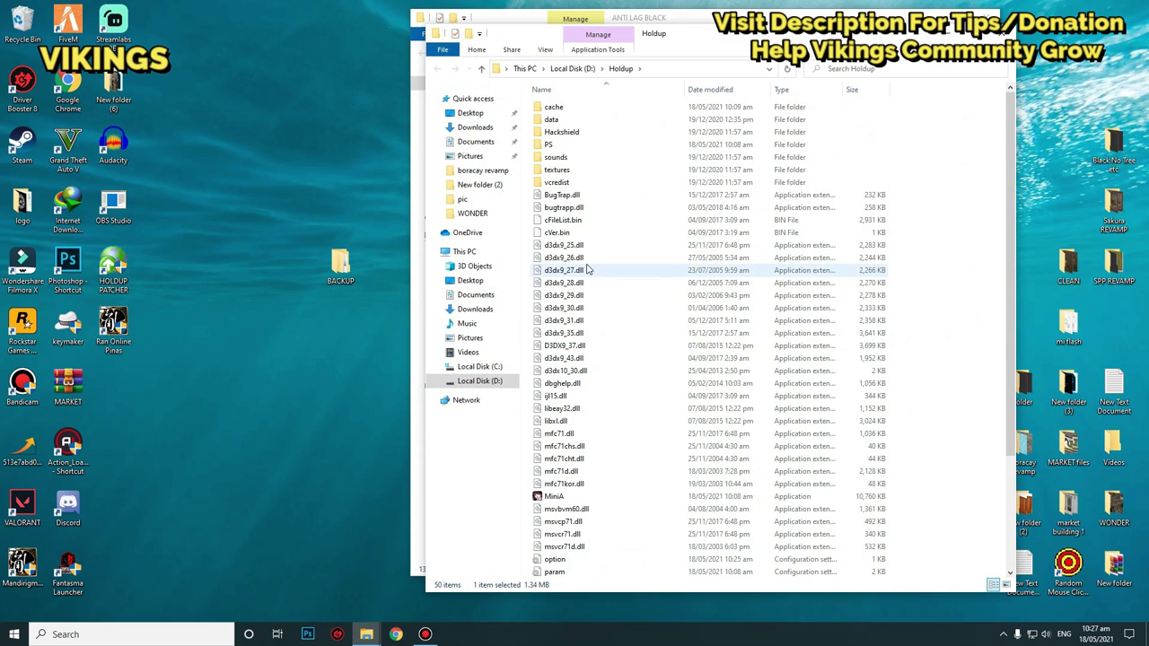
pyautogui.doubleClick(565, 171)
# Copy the map folder from the Holdup textures into the desktop's BACKUP folder.
pyautogui.click(554, 208)
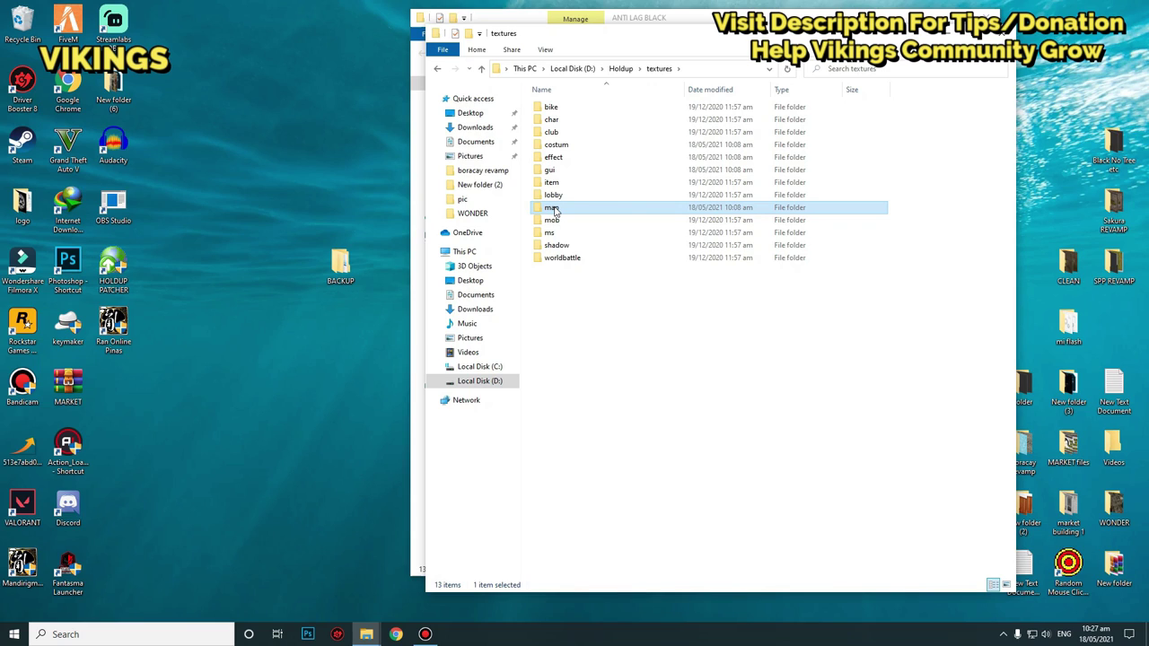
pyautogui.rightClick(554, 209)
pyautogui.click(592, 412)
pyautogui.doubleClick(343, 276)
pyautogui.rightClick(616, 154)
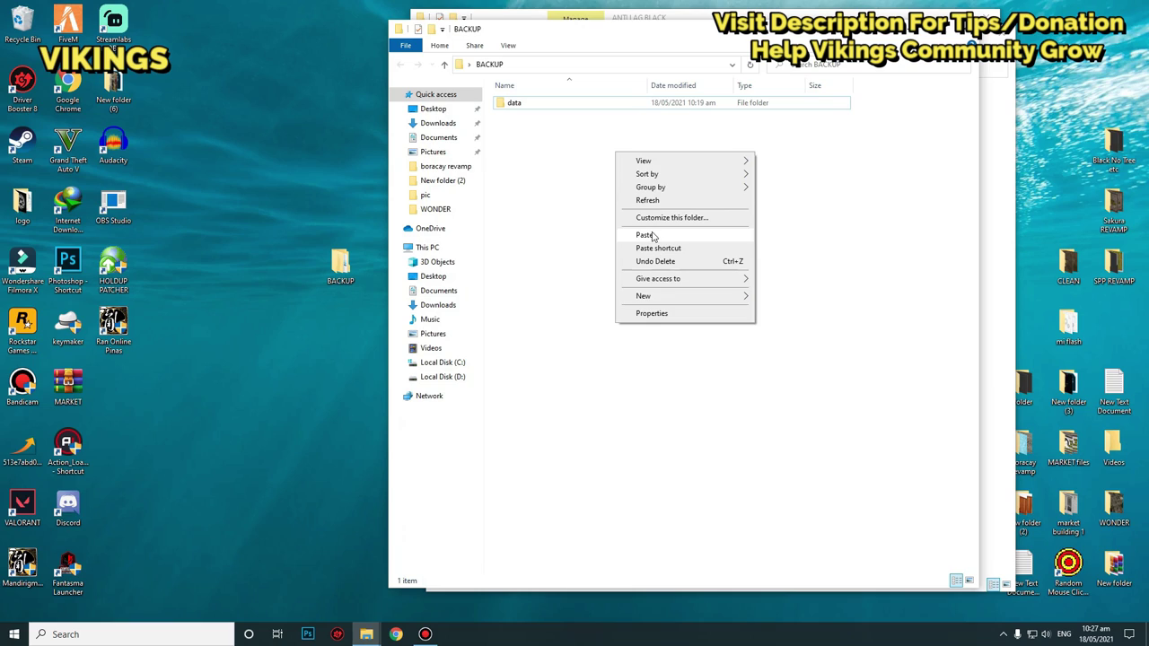
pyautogui.click(646, 235)
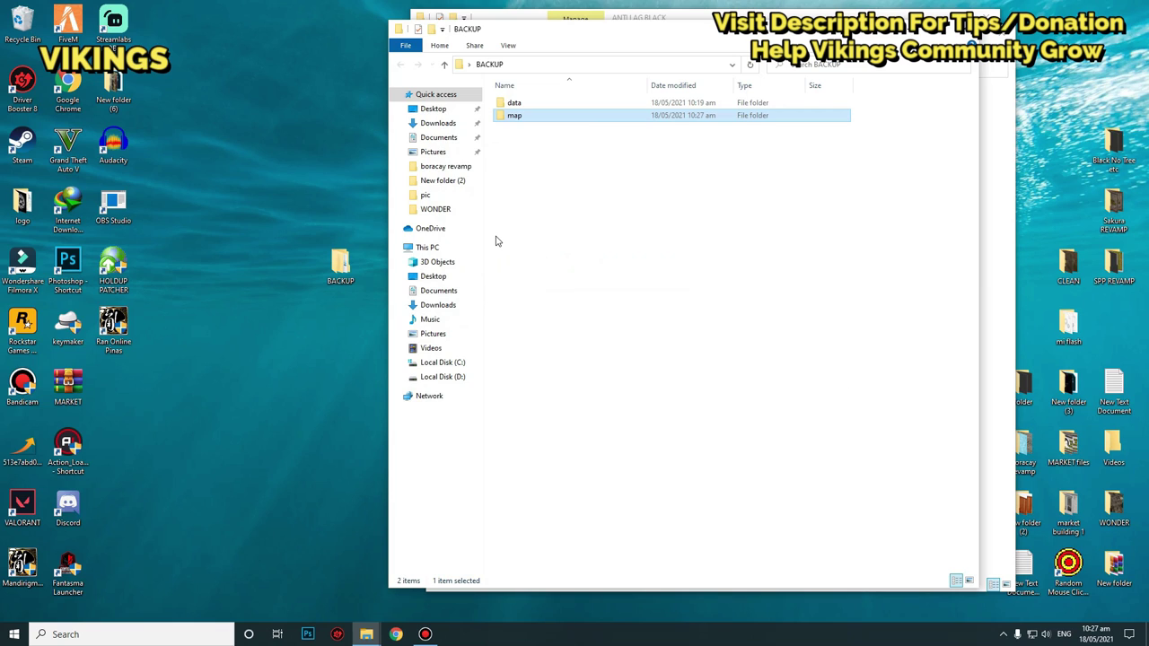
pyautogui.moveTo(572, 33); pyautogui.dragTo(254, 36)
pyautogui.click(648, 33)
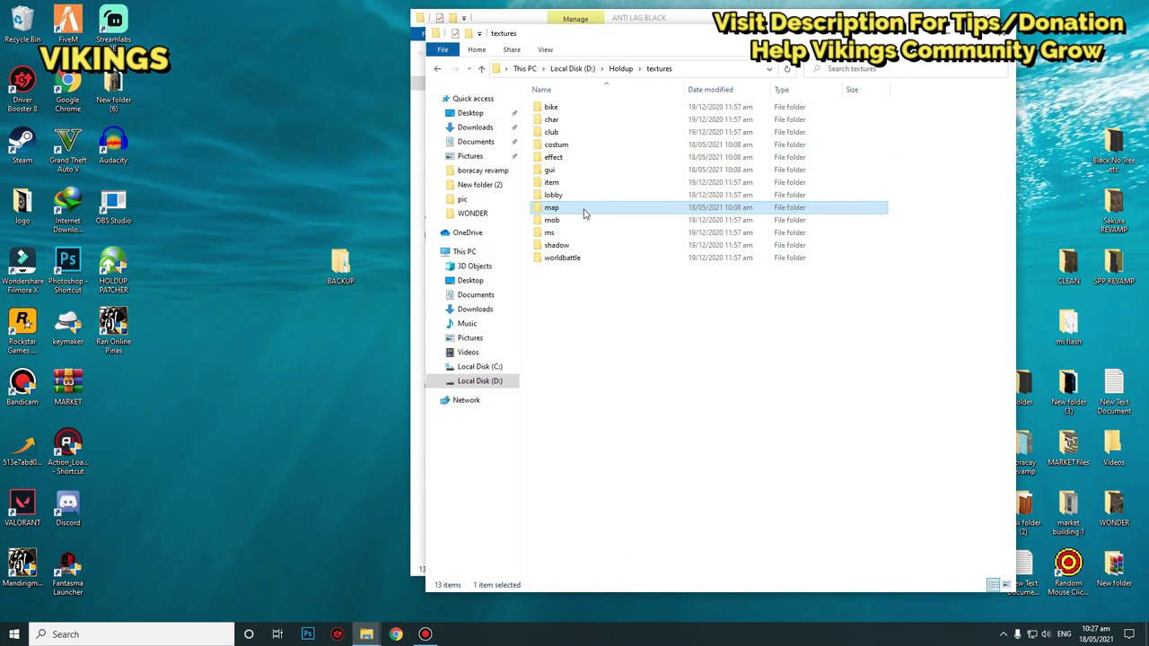
# Open the Holdup map textures folder and arrange it side by side with the ANTI LAG BLACK folder.
pyautogui.doubleClick(583, 212)
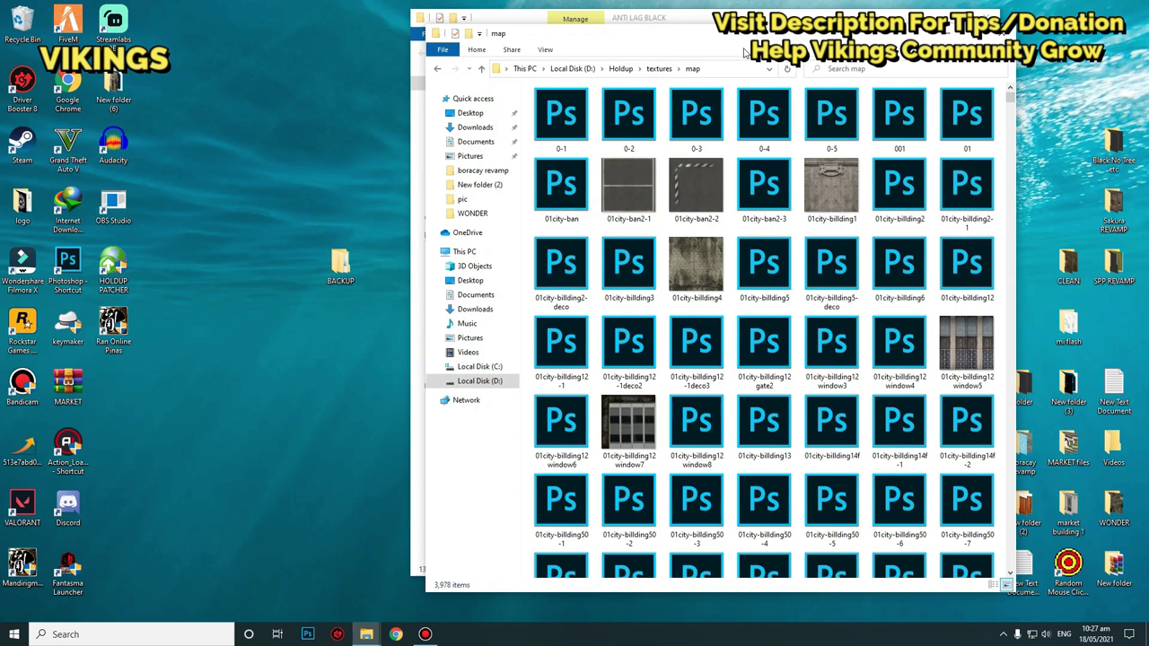
pyautogui.moveTo(557, 43); pyautogui.dragTo(139, 39)
pyautogui.moveTo(731, 27); pyautogui.dragTo(805, 40)
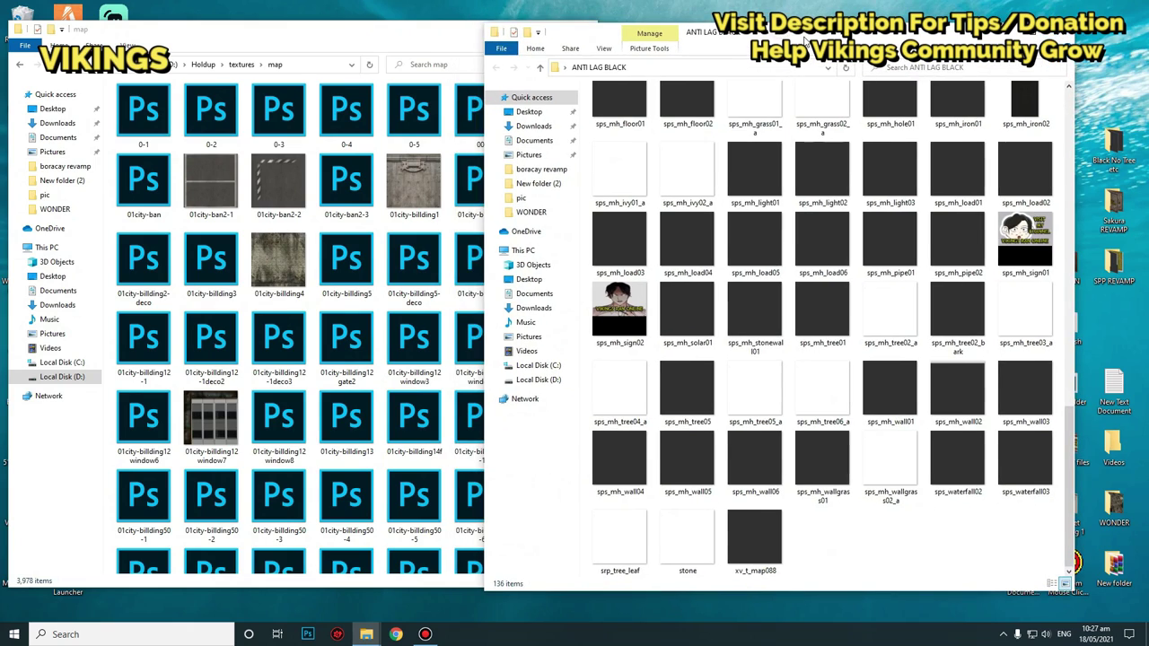
# Copy all ANTI LAG BLACK files into the Holdup map textures folder, replacing files with the same names, and close the map folder.
pyautogui.hotkey('ctrl', 'a')
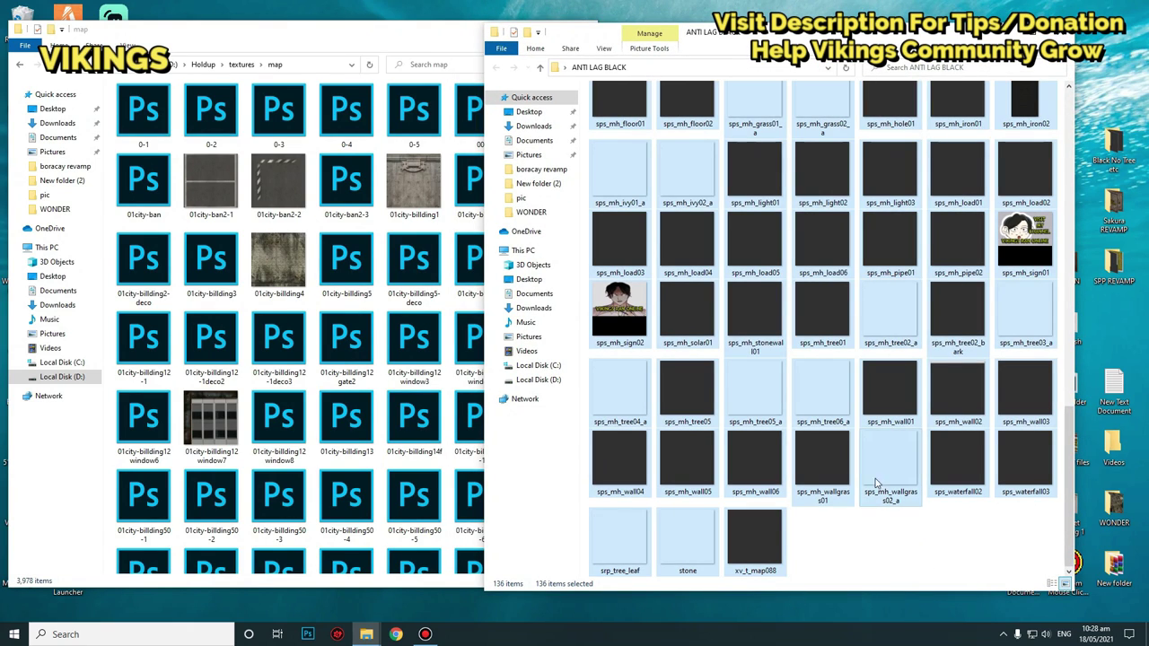
pyautogui.rightClick(847, 461)
pyautogui.click(883, 385)
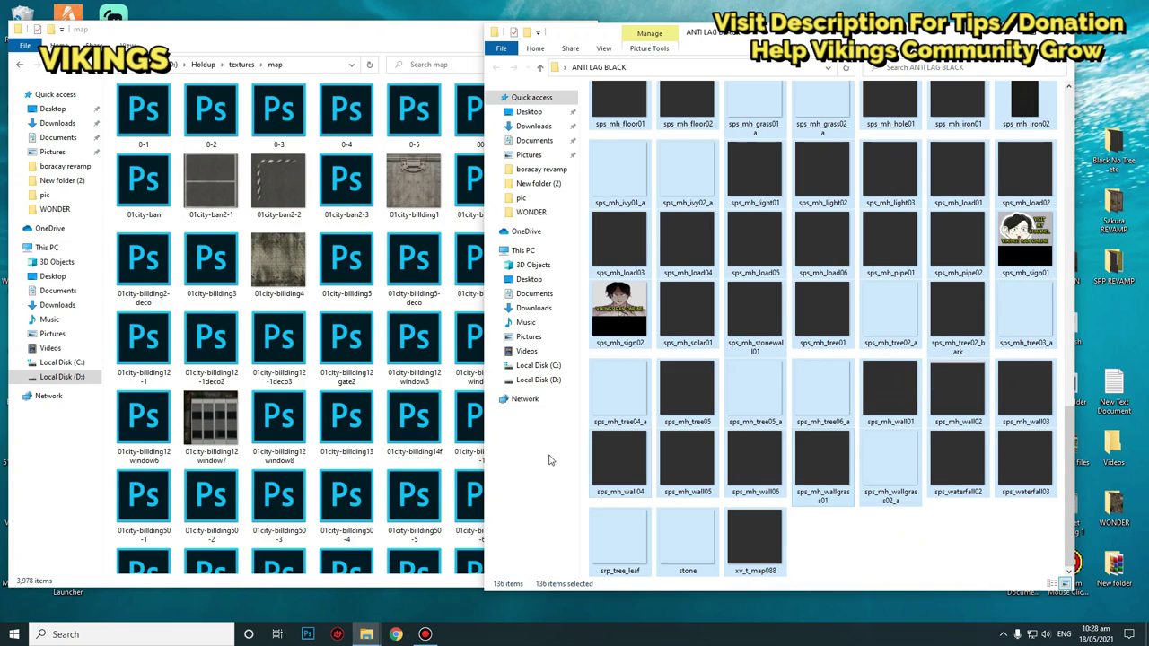
pyautogui.click(211, 346)
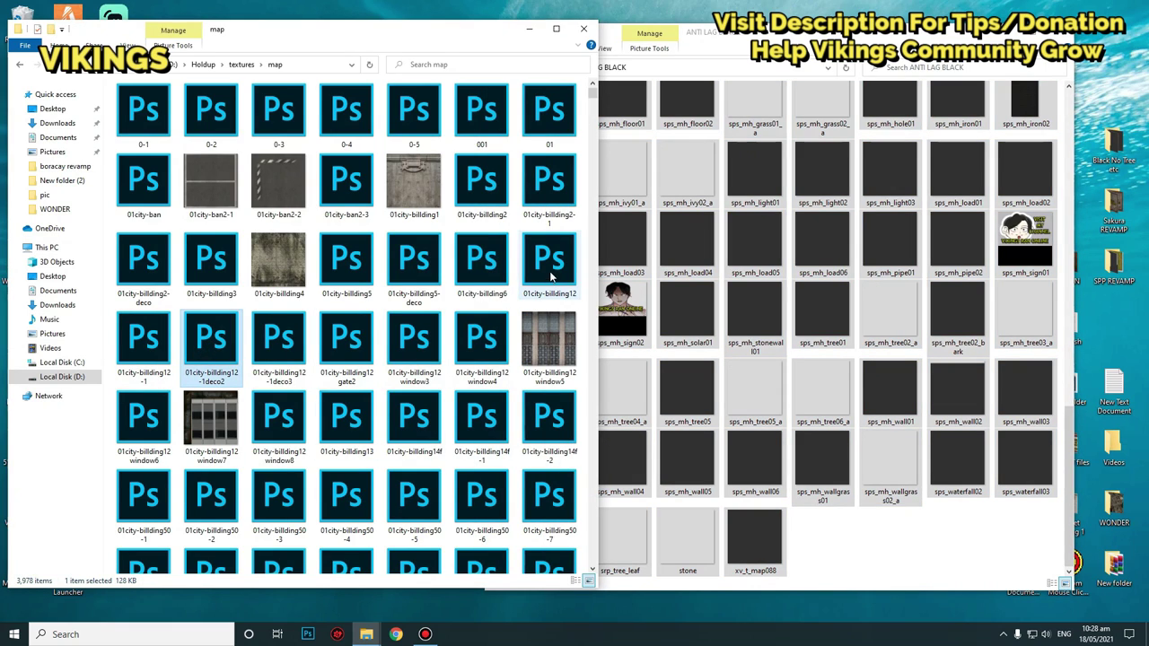
pyautogui.hotkey('ctrl', 'v')
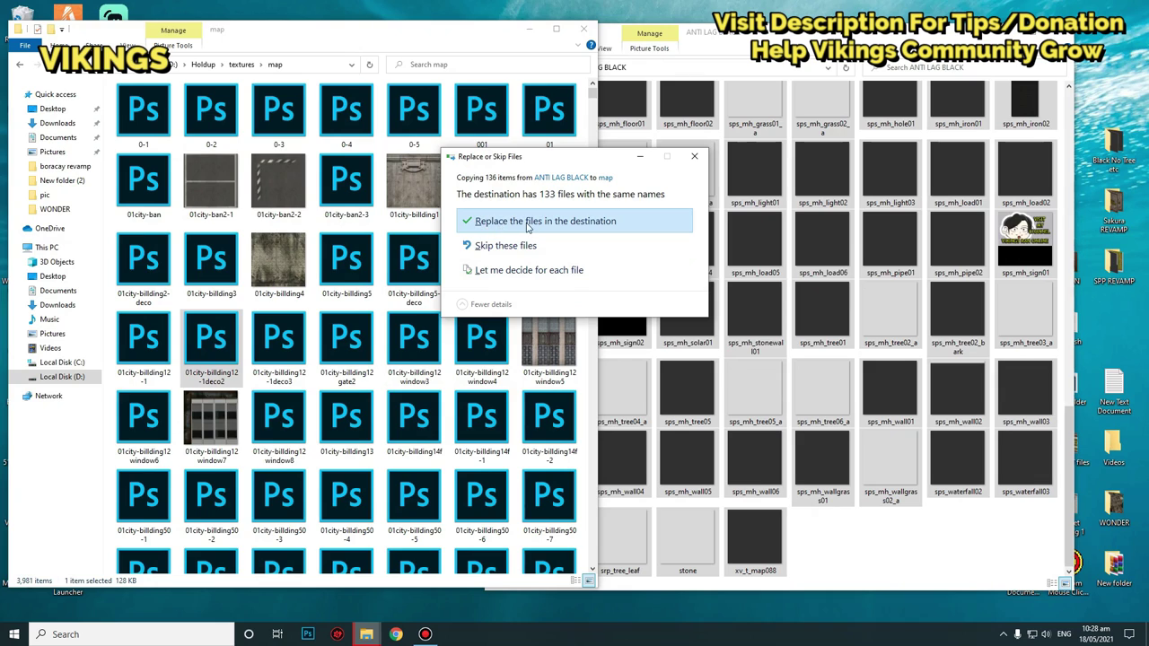
pyautogui.click(556, 228)
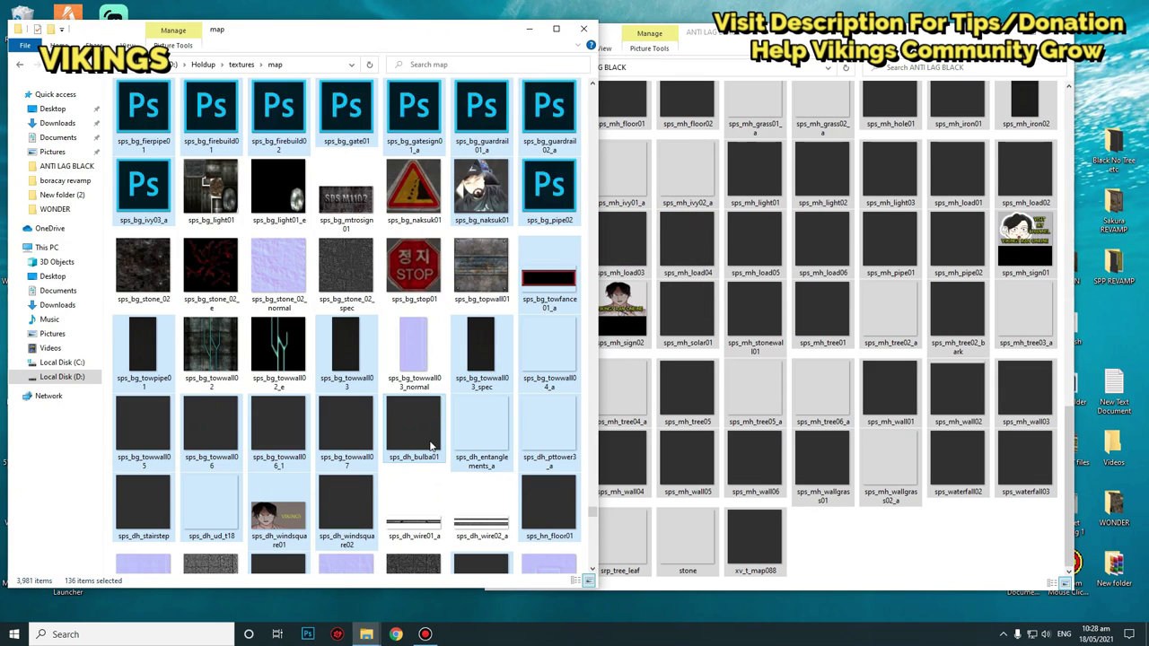
pyautogui.click(583, 28)
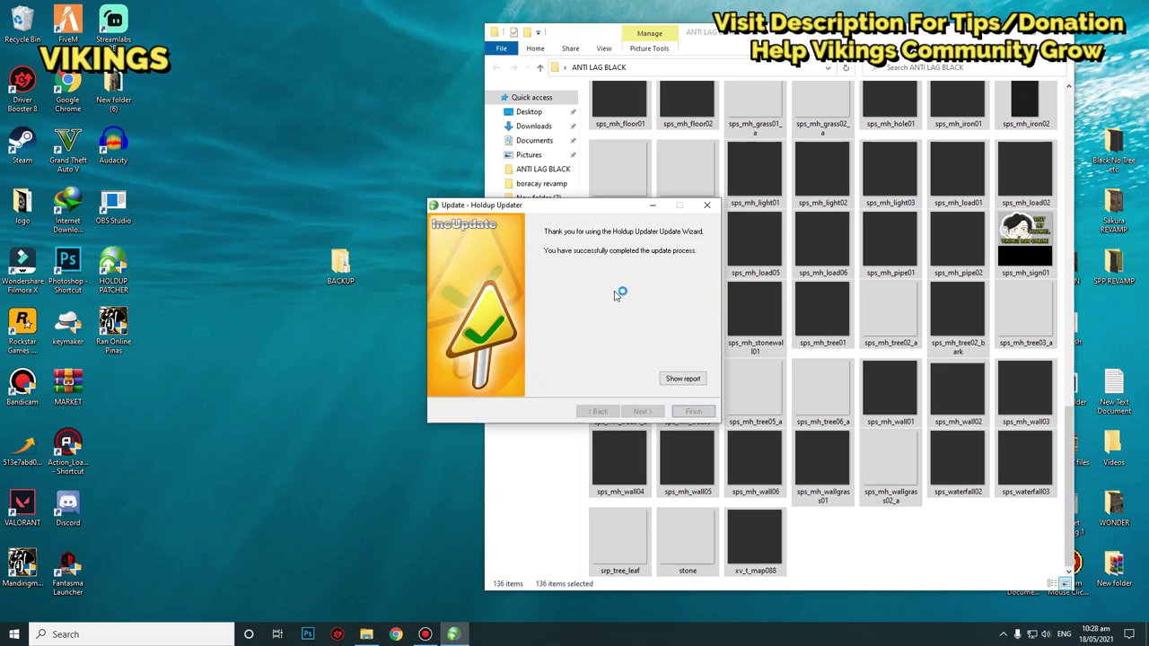
# Finish the Holdup Updater, and reopen the game's map textures folder from the HOLDUP PATCHER shortcut's file location.
pyautogui.click(687, 413)
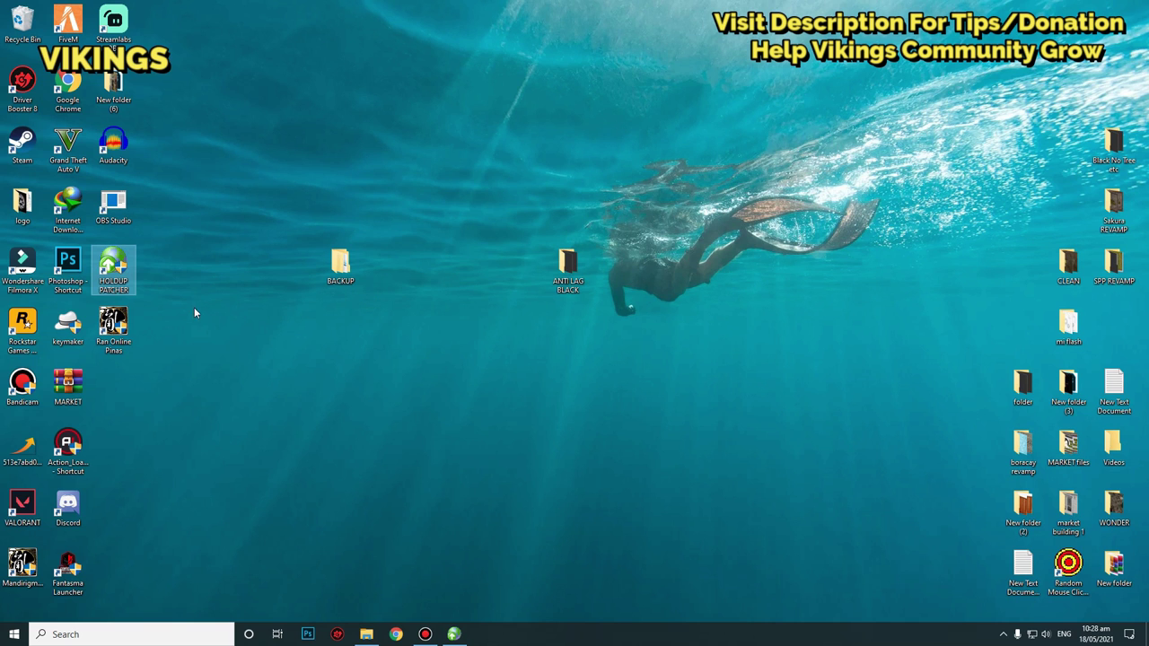
pyautogui.rightClick(125, 268)
pyautogui.click(162, 287)
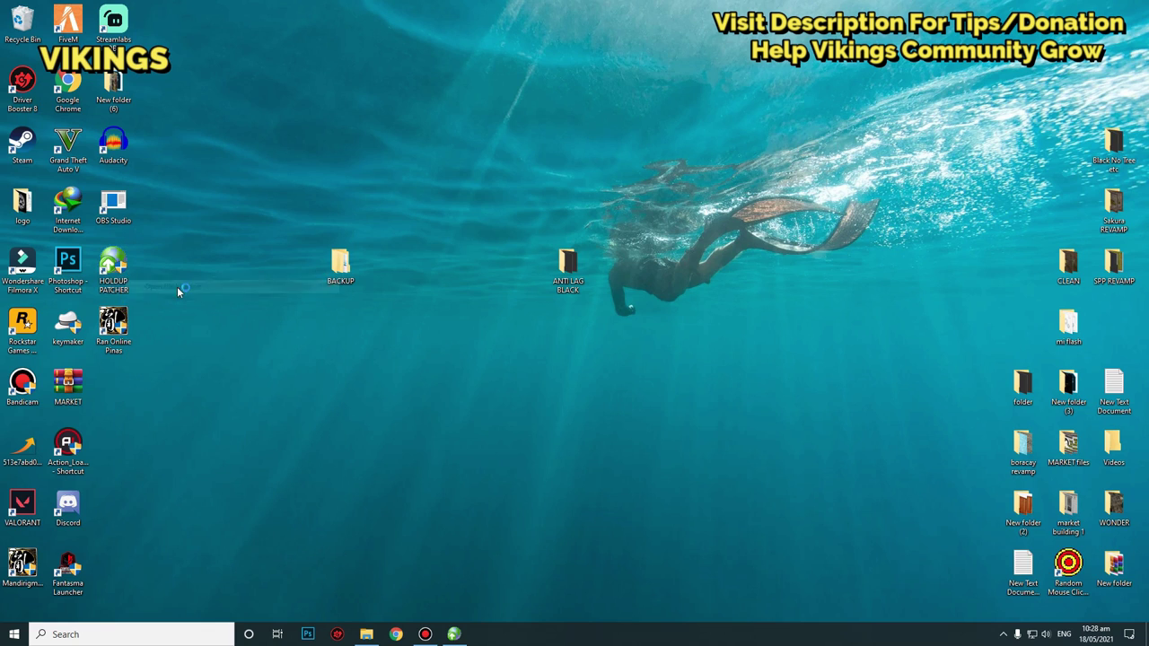
pyautogui.scroll(4, 653, 177)
pyautogui.doubleClick(646, 184)
pyautogui.doubleClick(643, 224)
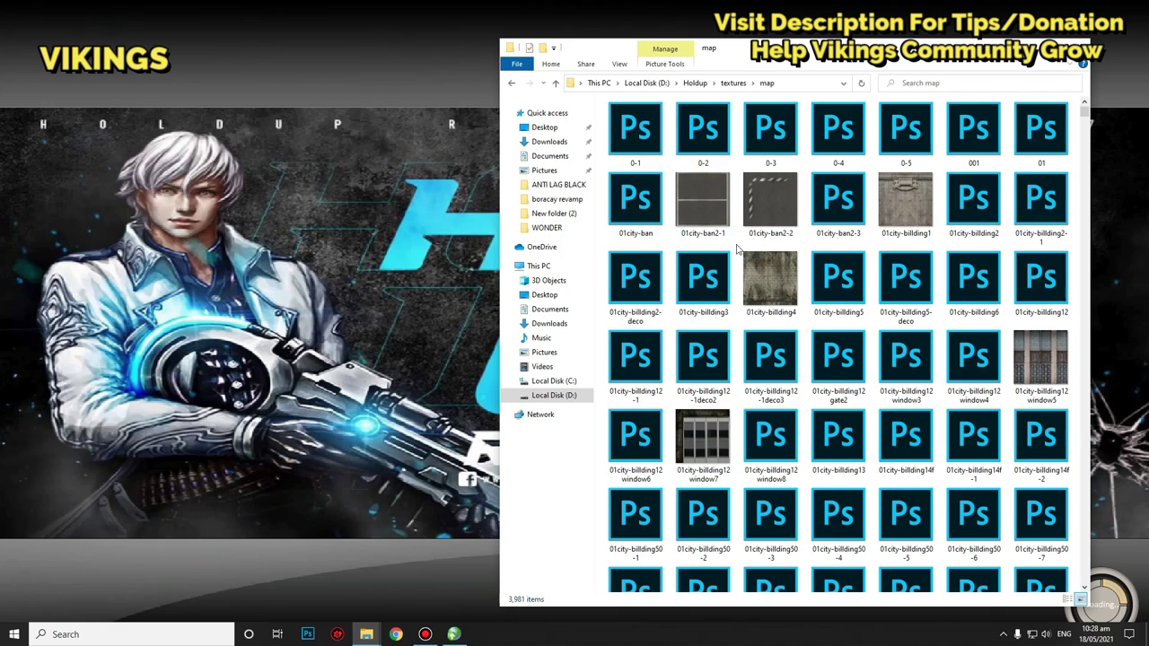
# Paste the copied anti-lag files into the Holdup map textures folder, and enter the game through the Singapore 4 tunnel.
pyautogui.hotkey('ctrl', 'v')
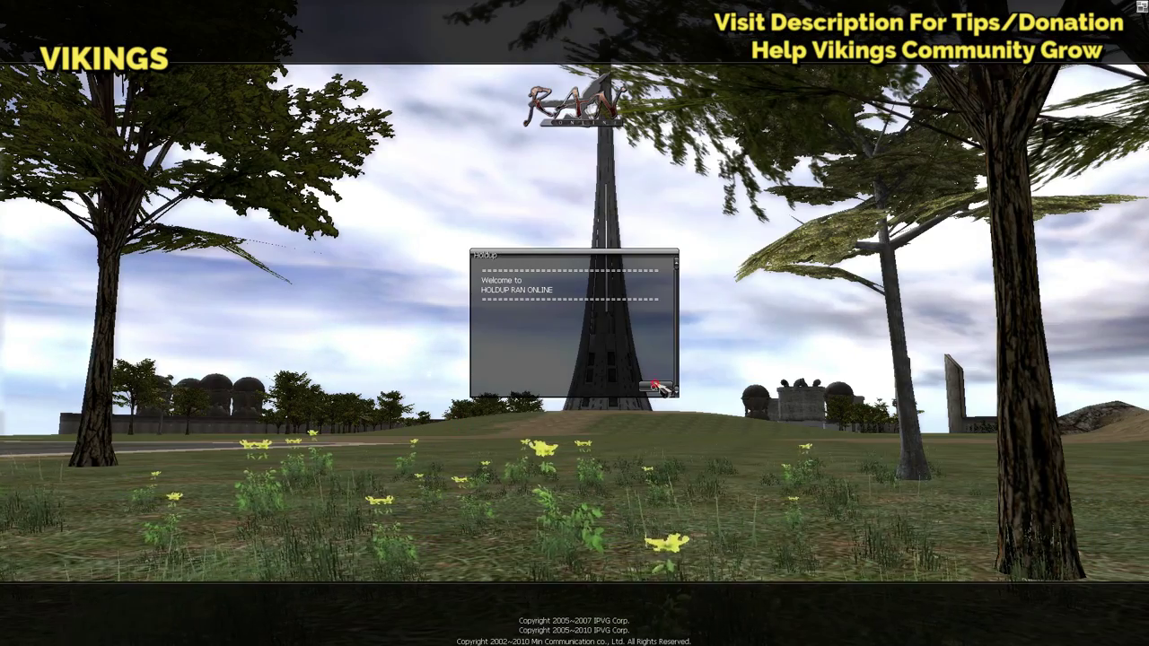
pyautogui.click(655, 386)
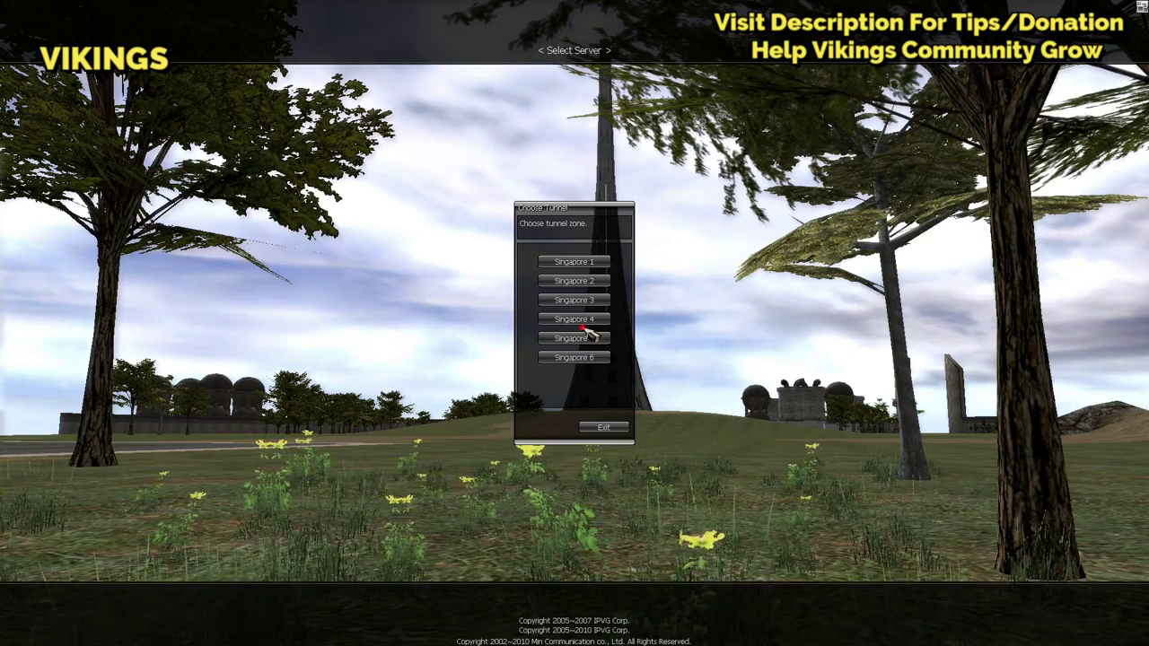
pyautogui.click(585, 321)
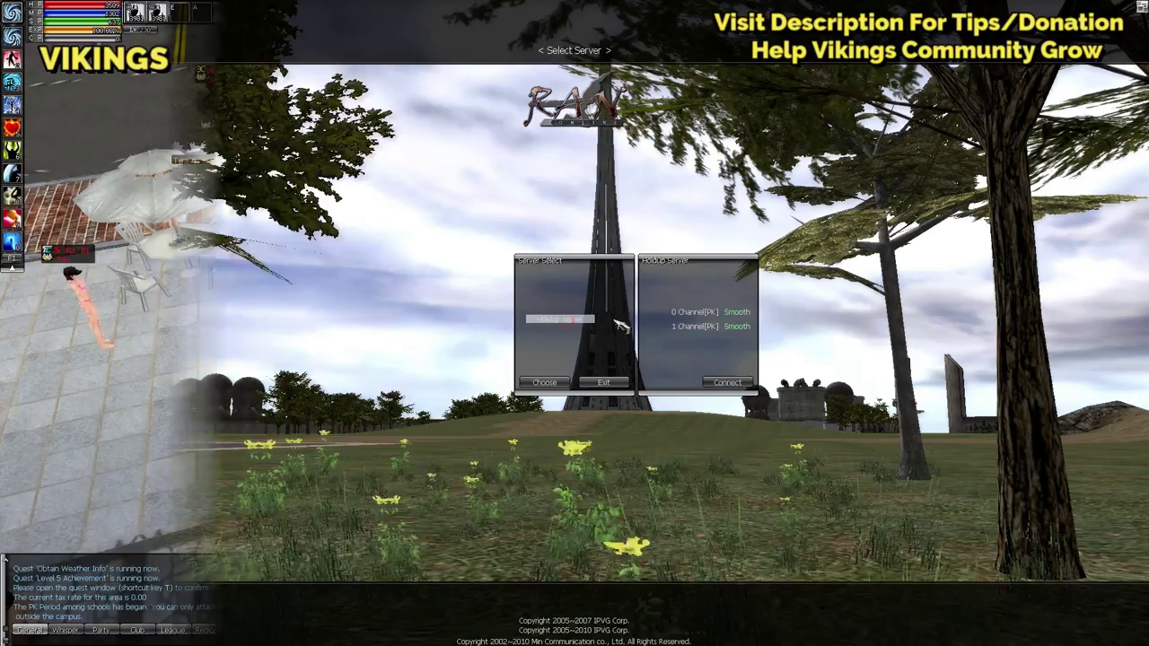
# Walk around the MarketPlace while turning the view to examine the map's ground and surrounding players.
pyautogui.moveTo(662, 425); pyautogui.dragTo(628, 353)
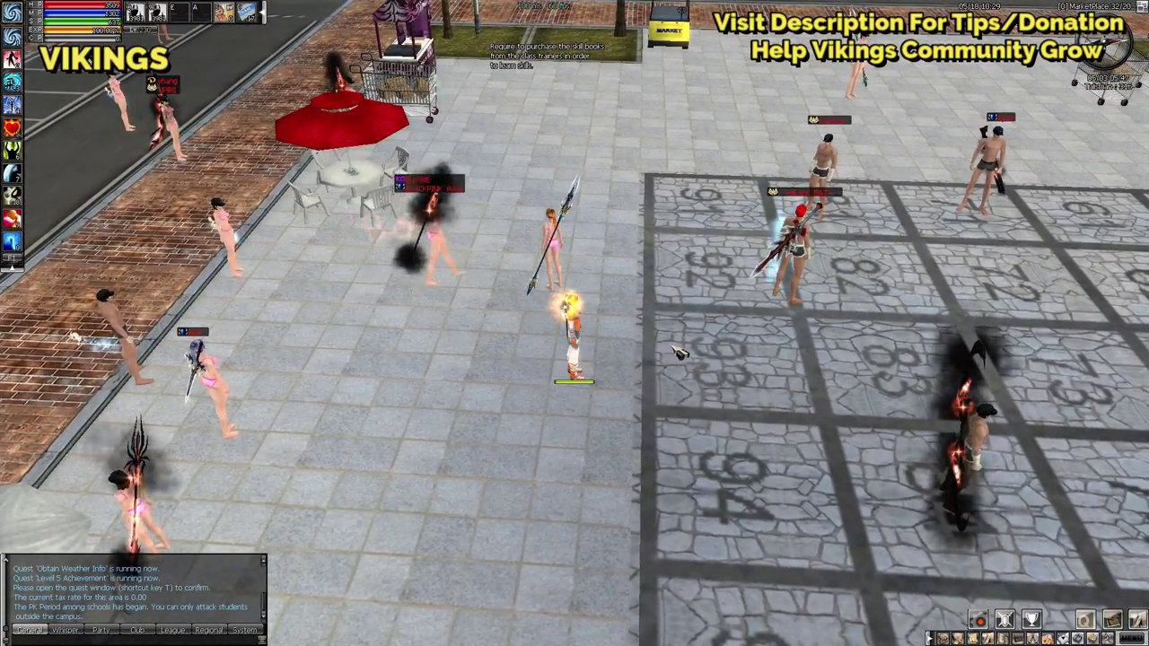
pyautogui.click(559, 380)
pyautogui.click(620, 416)
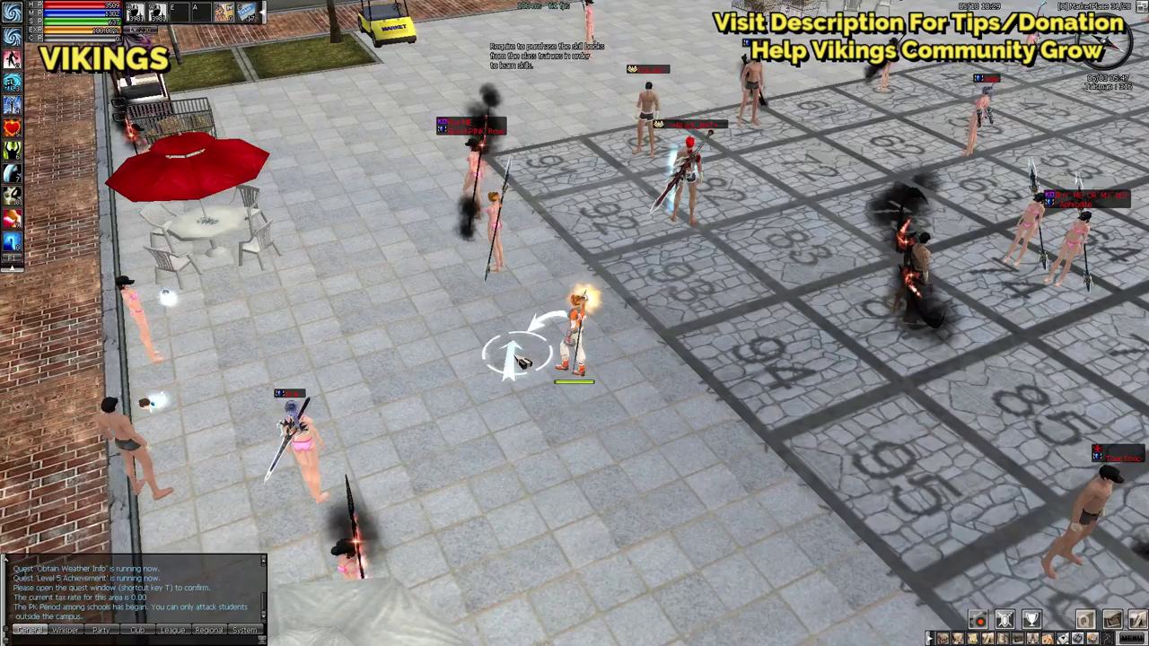
pyautogui.click(628, 330)
# Use the Start Point Pass from the inventory to travel to the St.Power Plant map.
pyautogui.press('i')
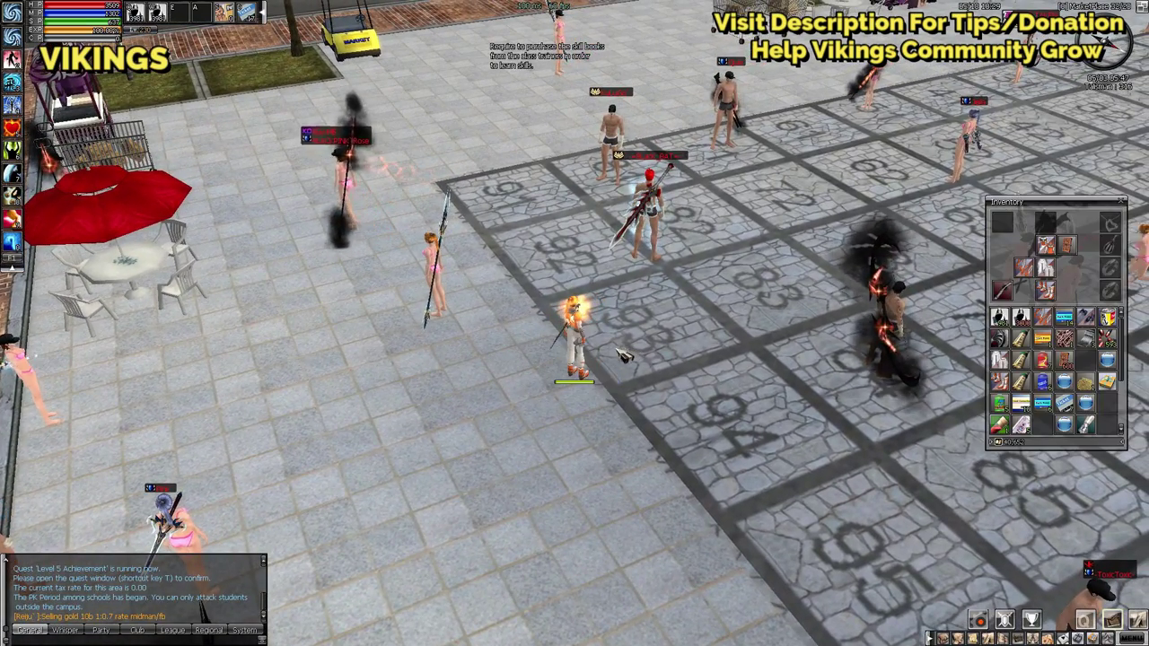
pyautogui.moveTo(1064, 360)
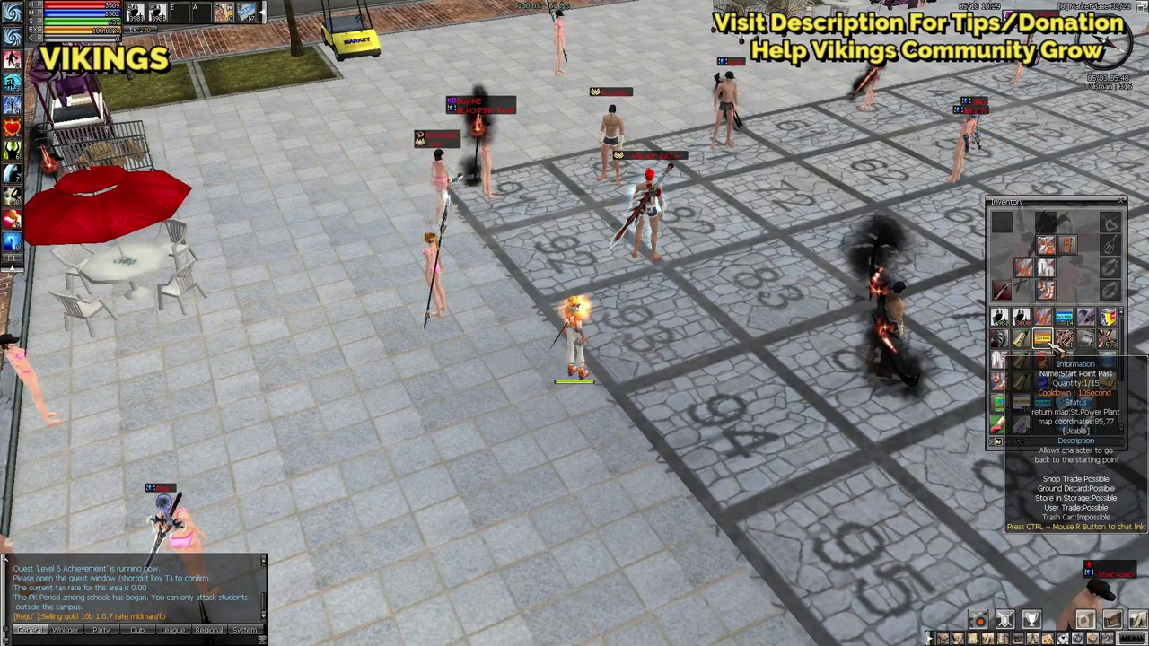
pyautogui.rightClick(1041, 340)
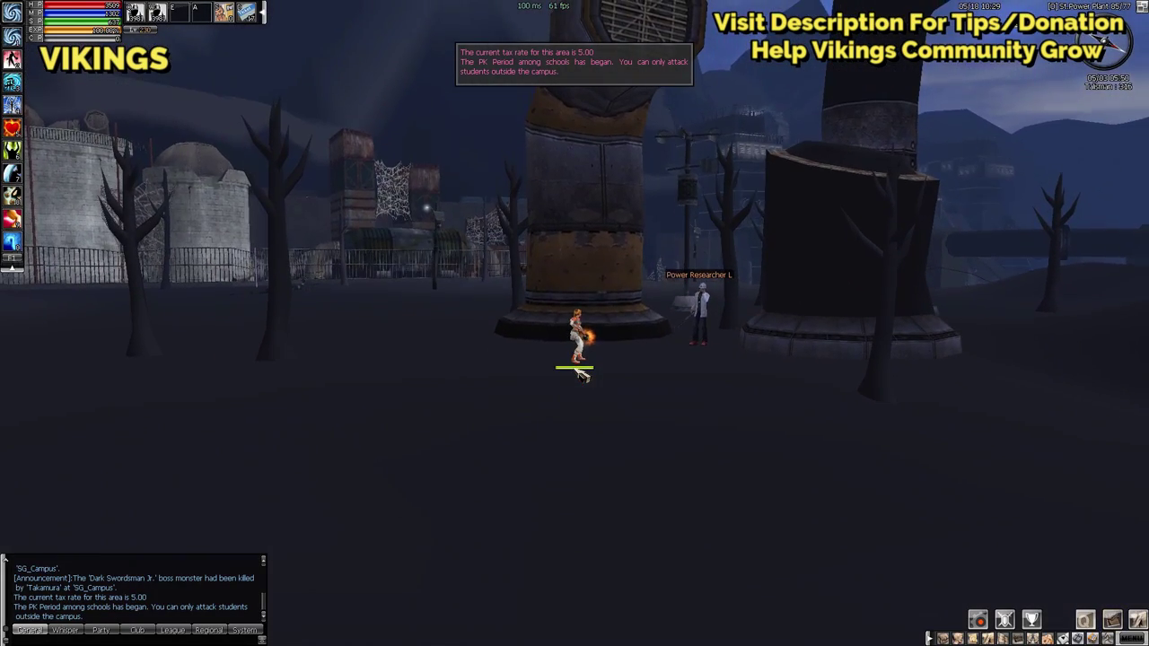
# Run from the Power Researcher toward the low red-edged barriers to examine the St.Power Plant ground textures.
pyautogui.click(513, 361)
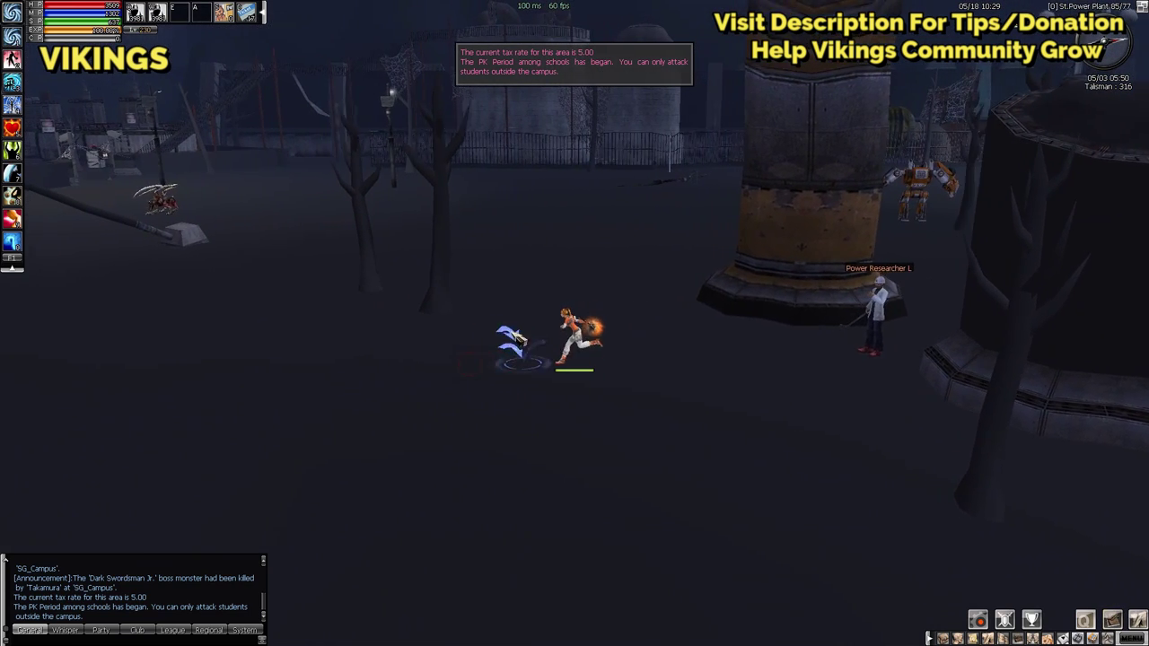
pyautogui.click(384, 350)
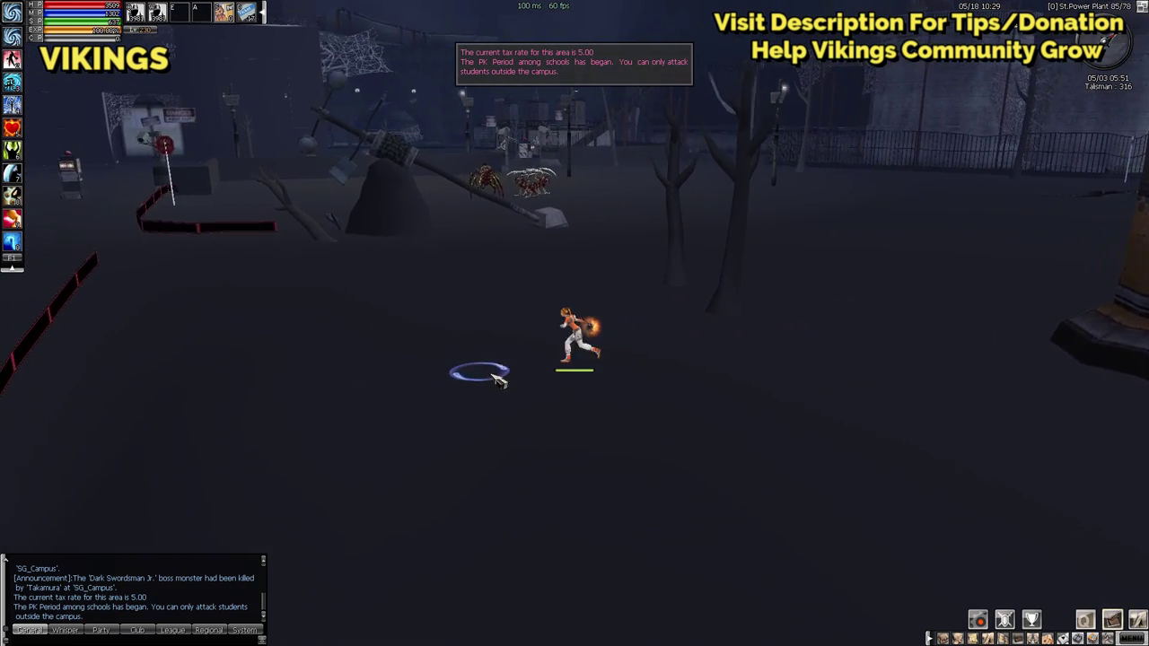
pyautogui.click(502, 279)
pyautogui.click(442, 290)
pyautogui.click(475, 322)
pyautogui.click(487, 332)
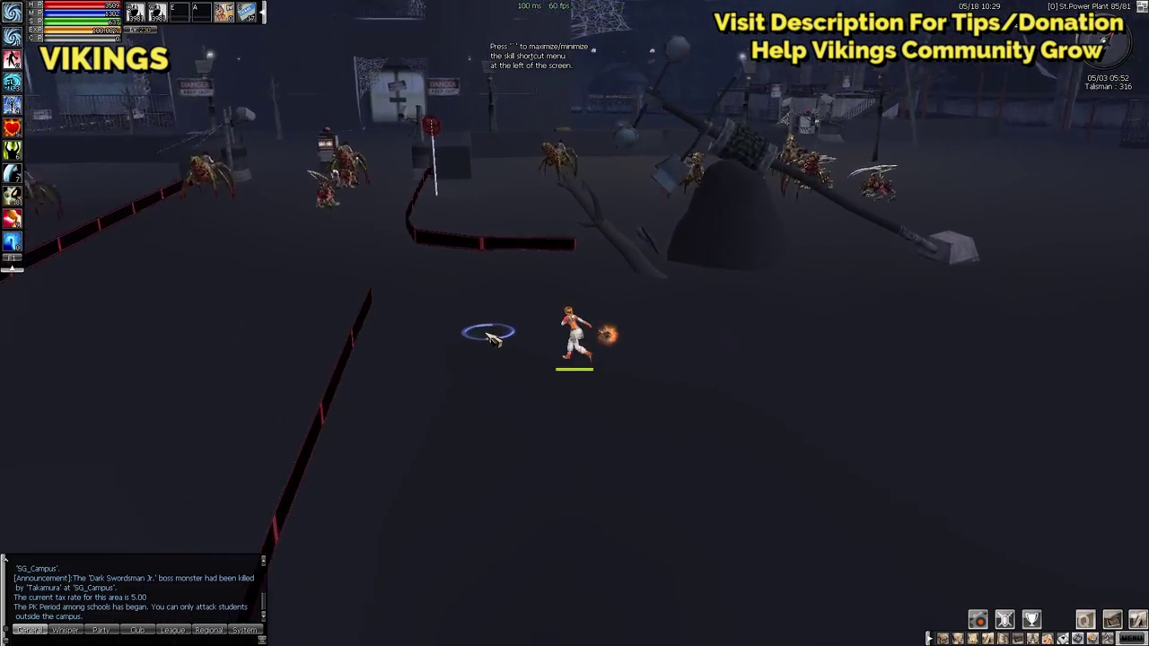
pyautogui.click(569, 328)
pyautogui.click(536, 351)
pyautogui.click(522, 360)
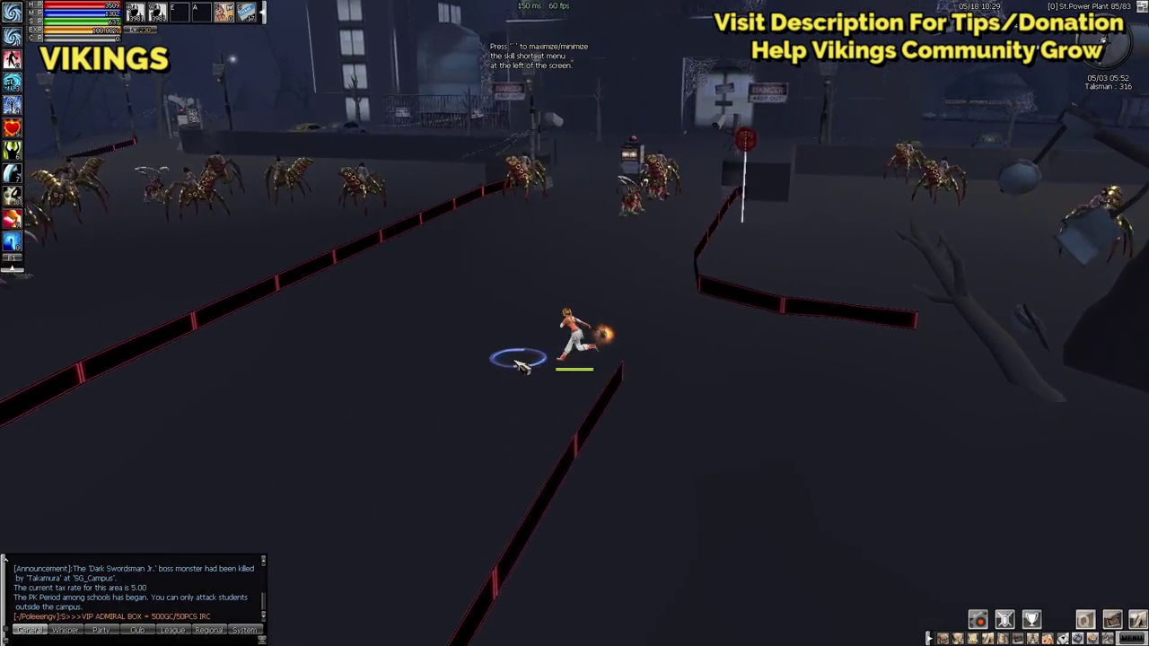
pyautogui.press('Right')
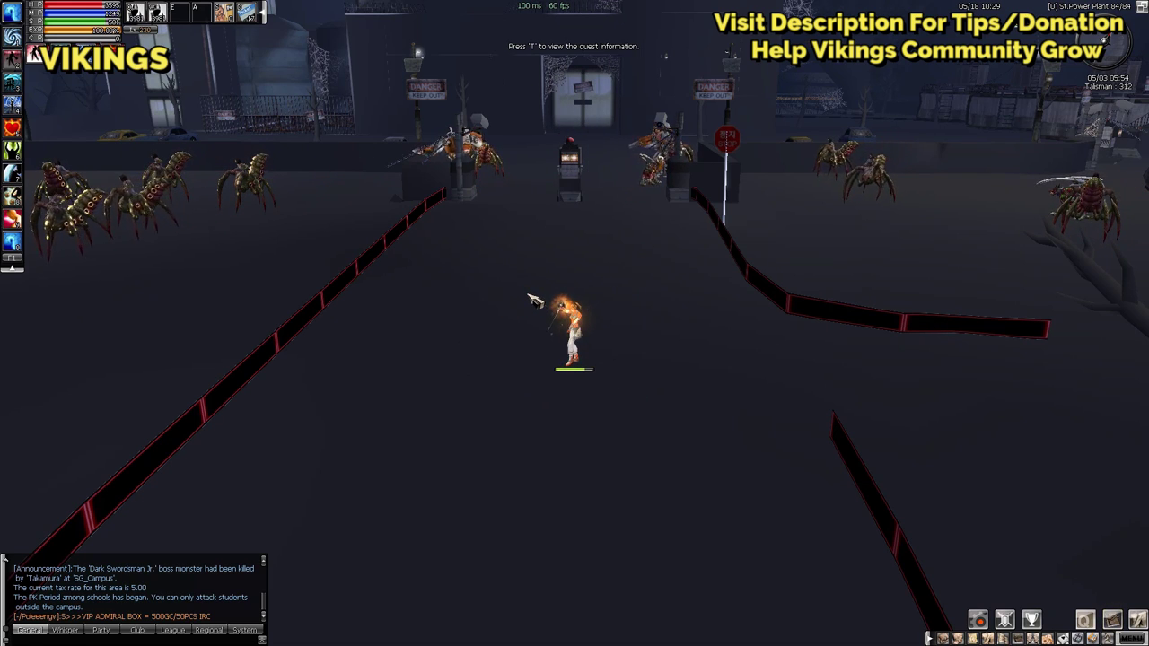
# Run through the gate and past the wrecked cars, using the quick-slot items, to examine the monster area's textures.
pyautogui.click(539, 246)
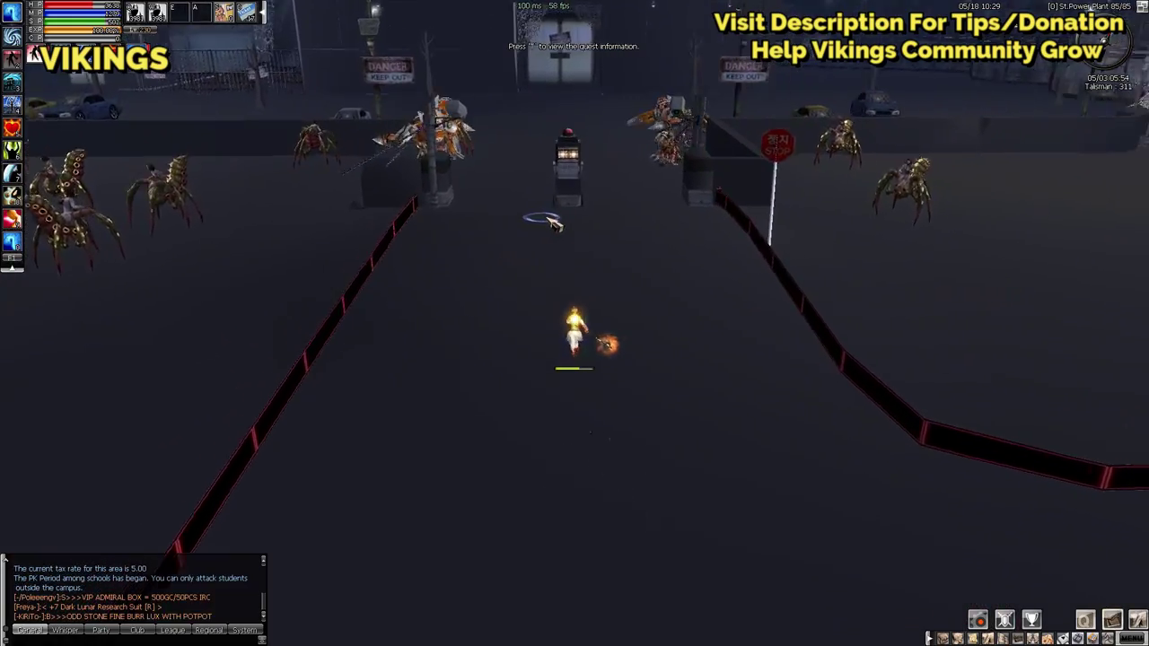
pyautogui.press('Right')
pyautogui.click(308, 249)
pyautogui.moveTo(308, 249)
pyautogui.mouseDown()
pyautogui.moveTo(469, 205)
pyautogui.moveTo(654, 198)
pyautogui.moveTo(908, 270)
pyautogui.mouseUp()
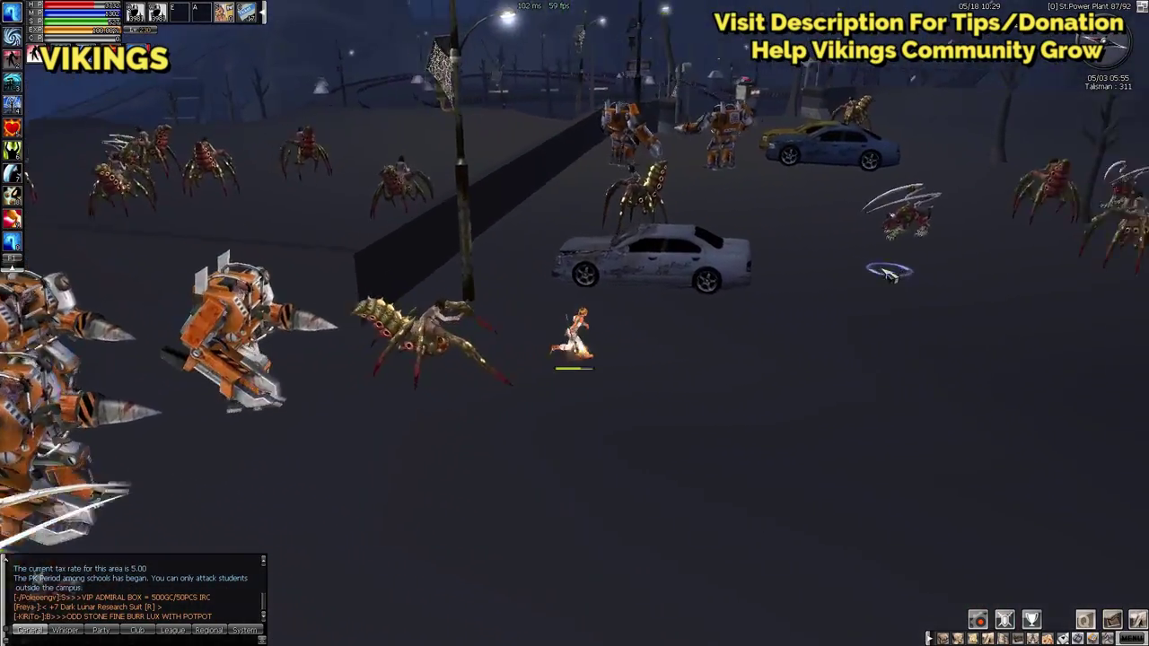
pyautogui.click(607, 229)
pyautogui.click(620, 236)
pyautogui.click(654, 257)
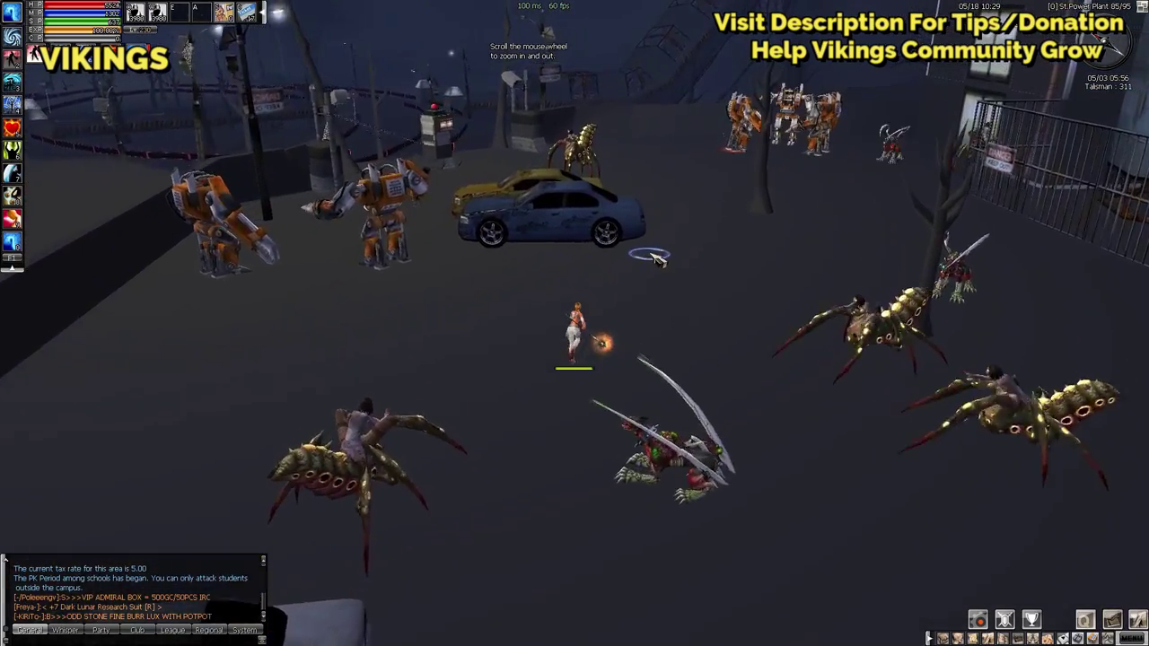
pyautogui.click(623, 268)
pyautogui.press('q')
pyautogui.press('w')
pyautogui.click(576, 268)
pyautogui.click(533, 250)
pyautogui.click(538, 223)
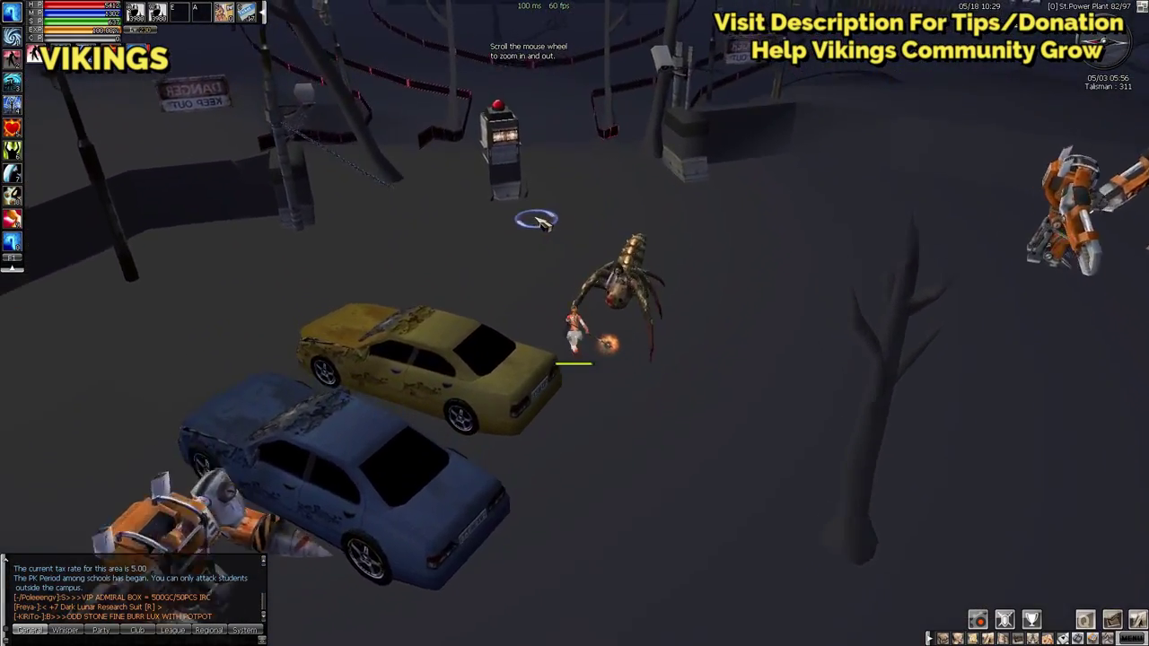
# Run past the red-topped checkpoint into the ring of curved barriers, using the quick-slot items, to inspect the ground textures.
pyautogui.click(584, 186)
pyautogui.click(538, 221)
pyautogui.press('q')
pyautogui.press('w')
pyautogui.click(541, 235)
pyautogui.click(531, 247)
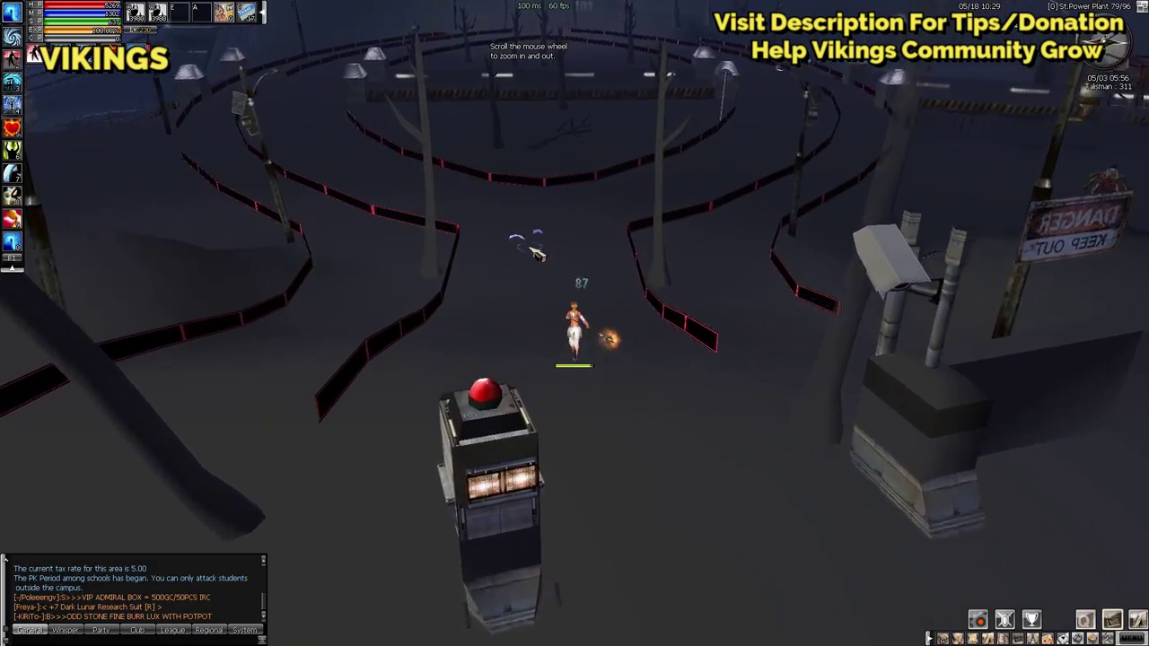
pyautogui.click(529, 247)
pyautogui.click(492, 240)
pyautogui.click(506, 213)
pyautogui.click(369, 197)
pyautogui.click(367, 200)
pyautogui.click(363, 201)
pyautogui.click(358, 202)
pyautogui.click(369, 208)
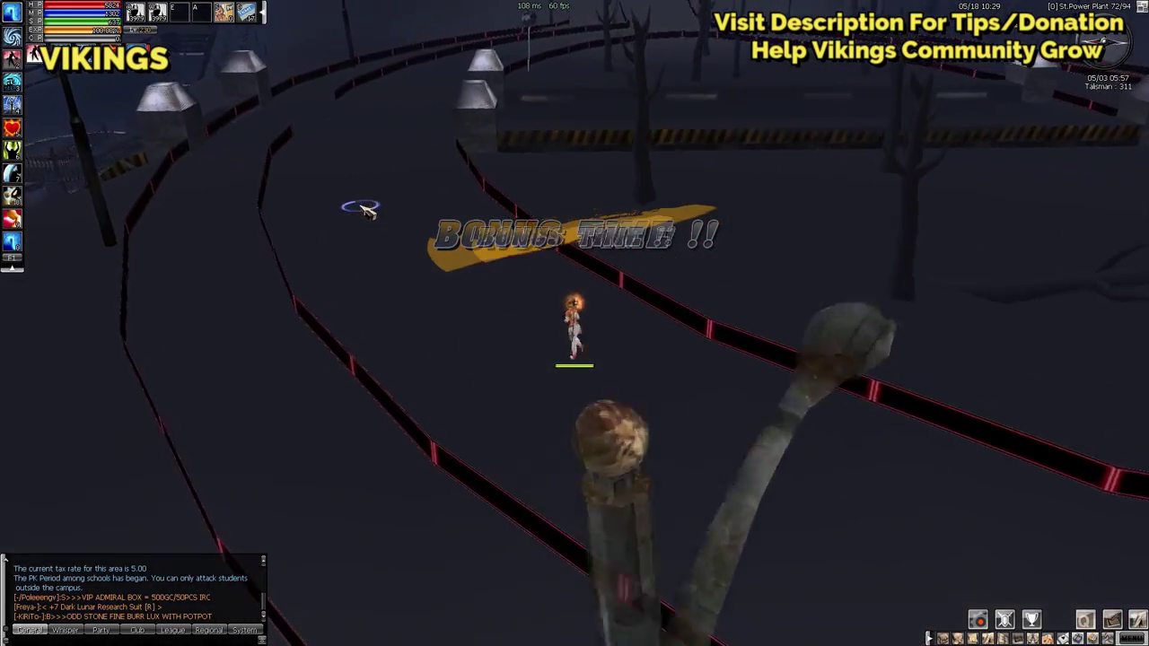
# Follow the curved barriers past the concrete pillars and robots to examine the map and the frame rate.
pyautogui.click(367, 207)
pyautogui.click(415, 165)
pyautogui.click(461, 168)
pyautogui.click(449, 203)
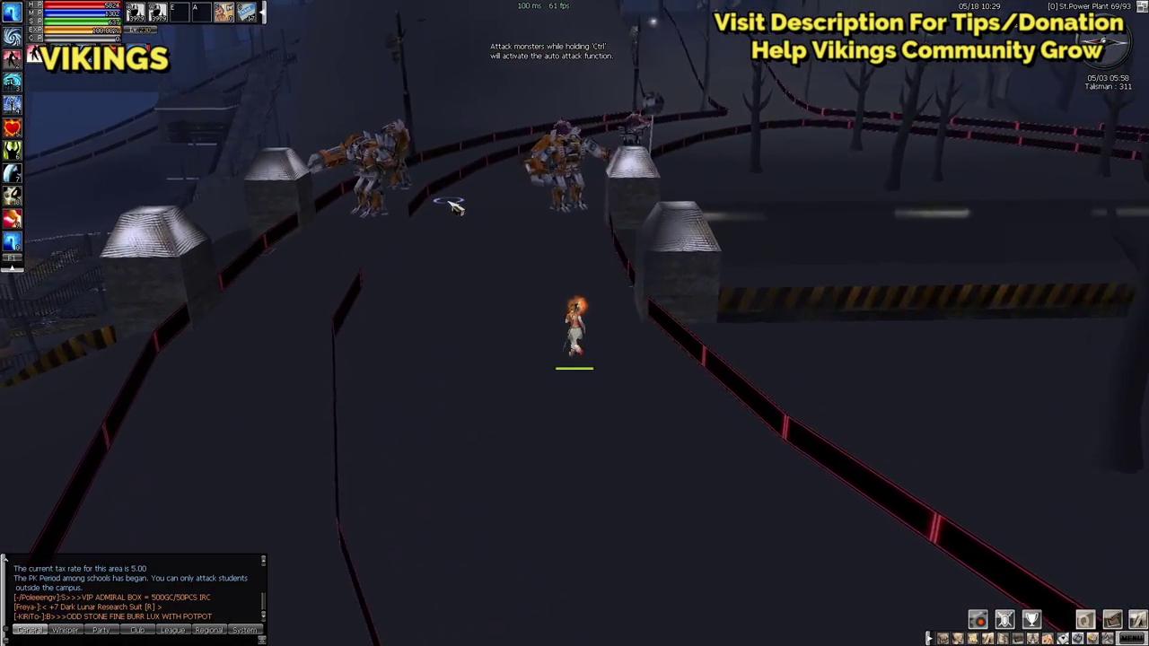
pyautogui.click(500, 243)
pyautogui.click(606, 188)
pyautogui.click(558, 138)
pyautogui.click(592, 154)
pyautogui.click(647, 178)
pyautogui.click(685, 240)
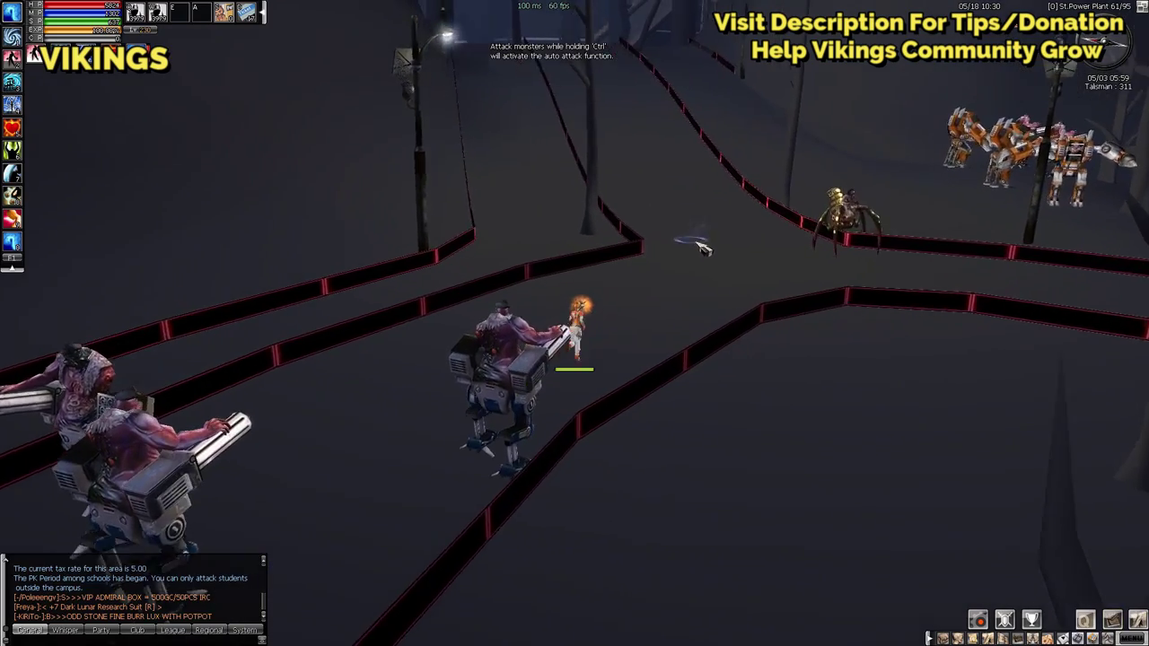
# Run along the straight barrier-lined road to the open area with the armed monsters to inspect its textures.
pyautogui.click(654, 267)
pyautogui.click(700, 225)
pyautogui.click(625, 216)
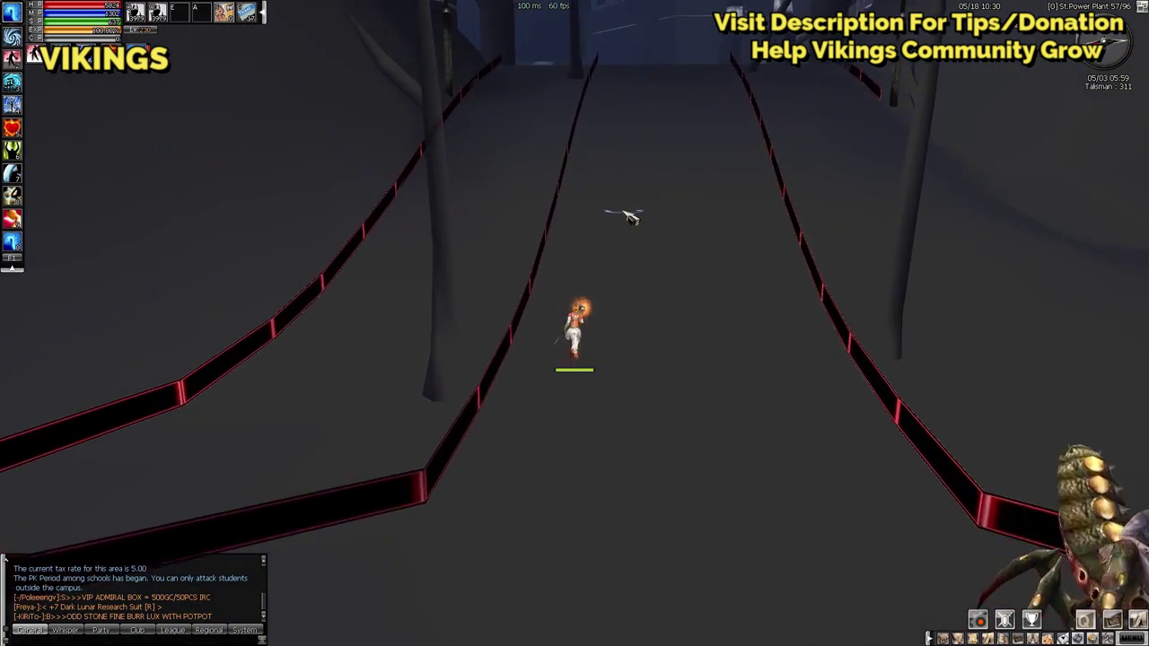
pyautogui.click(627, 216)
pyautogui.click(623, 185)
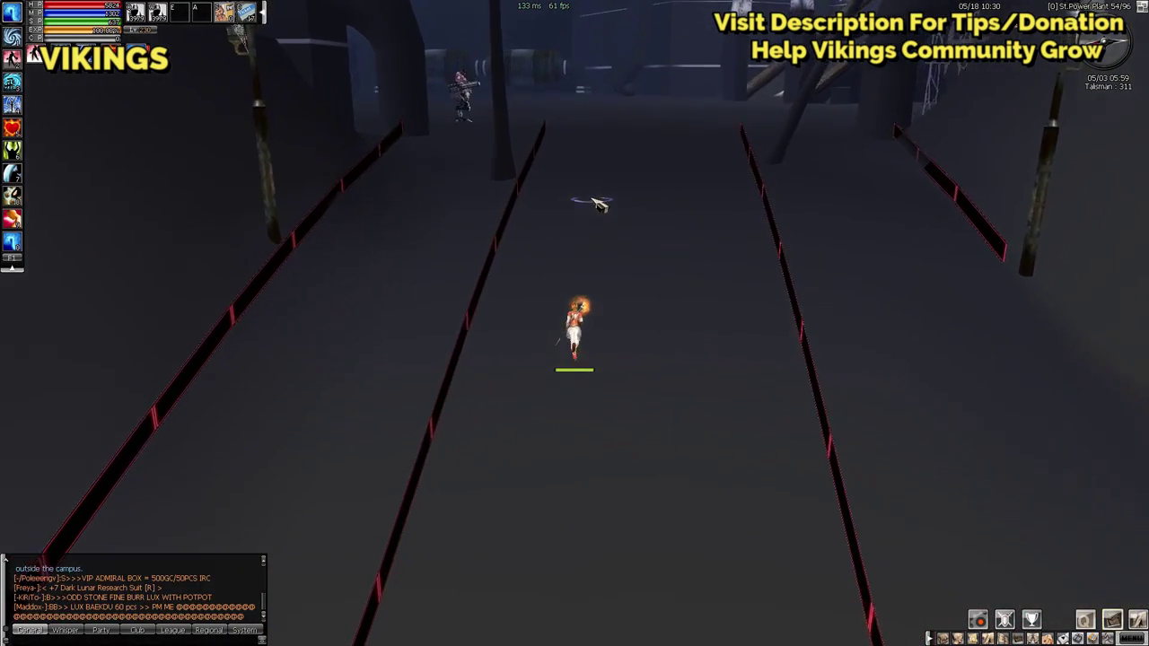
pyautogui.click(530, 190)
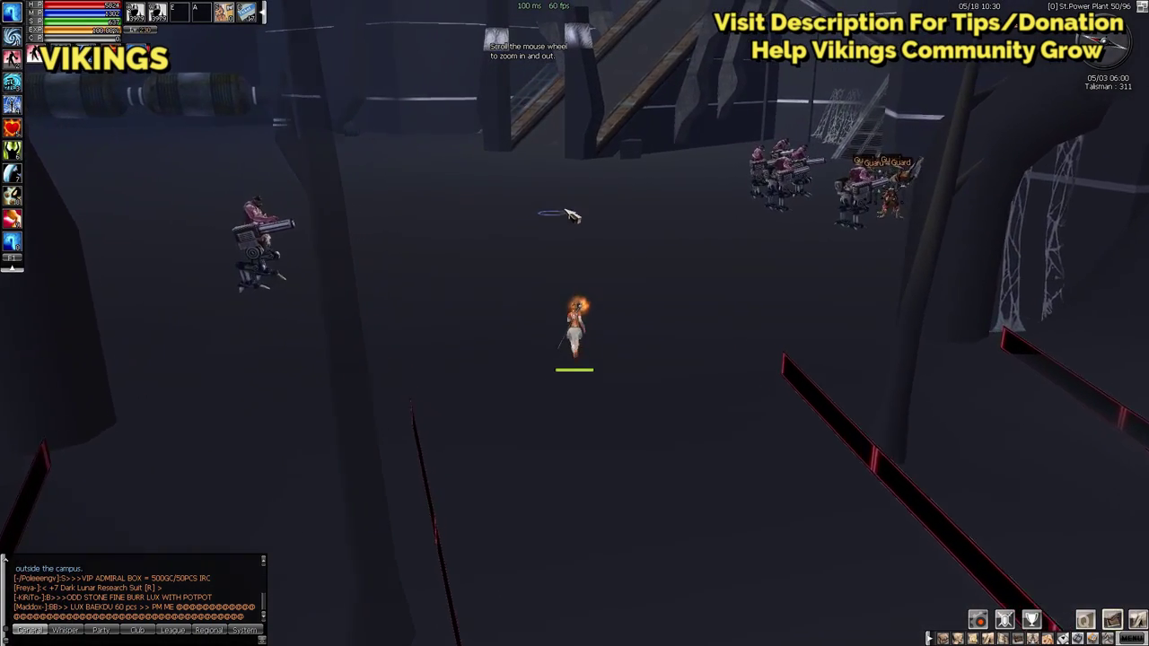